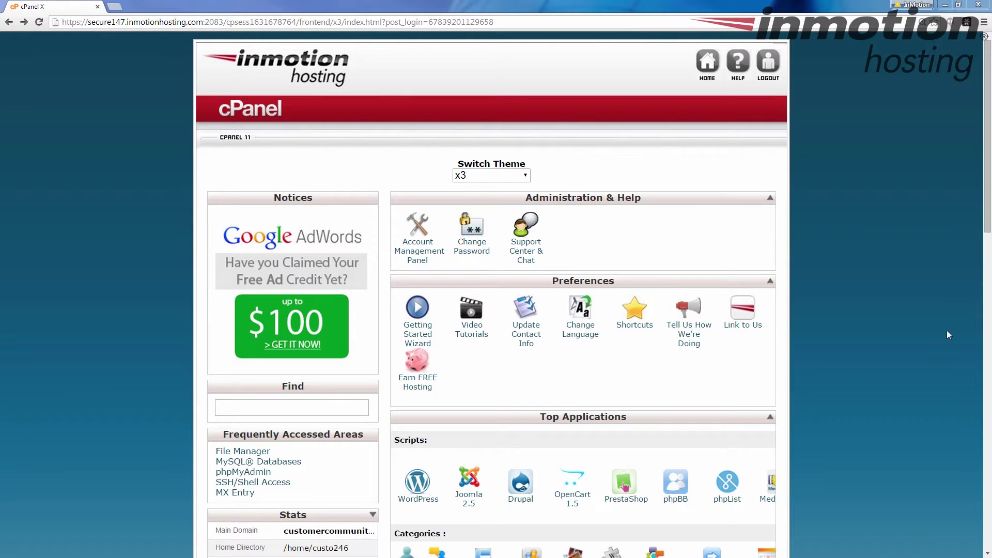
# Step: Launch the Softaculous installer from cPanel's Software/Services section
pyautogui.scroll(-8, 889, 334)
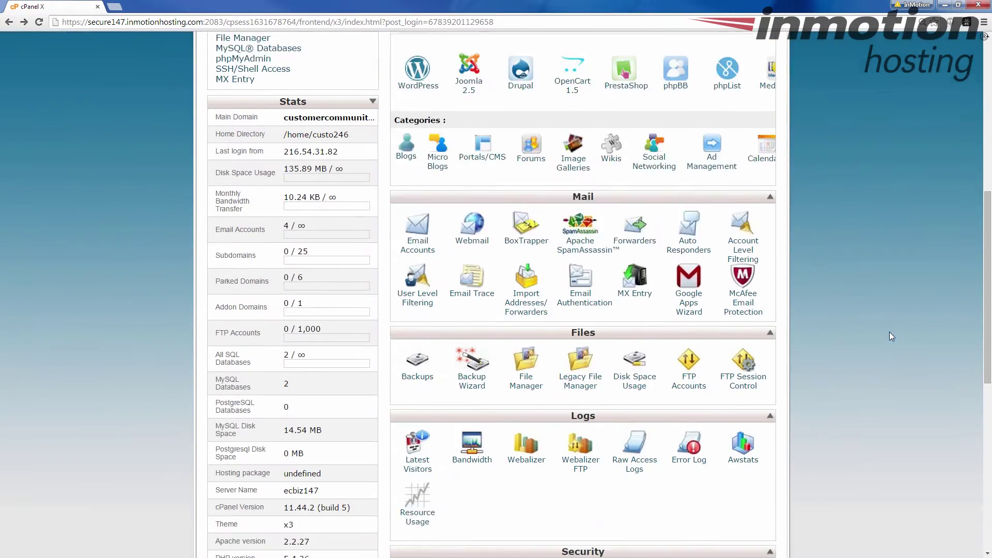
pyautogui.scroll(-9, 891, 337)
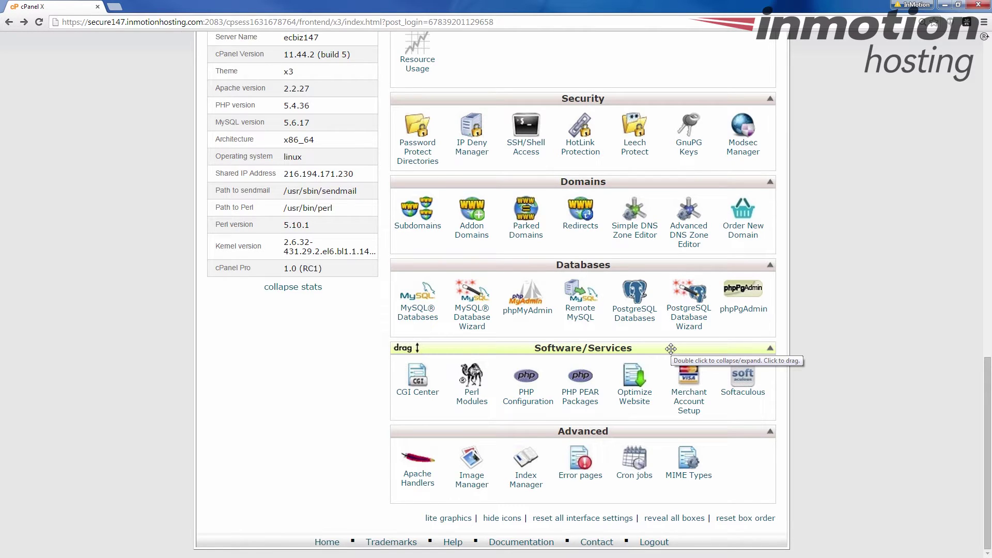
pyautogui.click(745, 397)
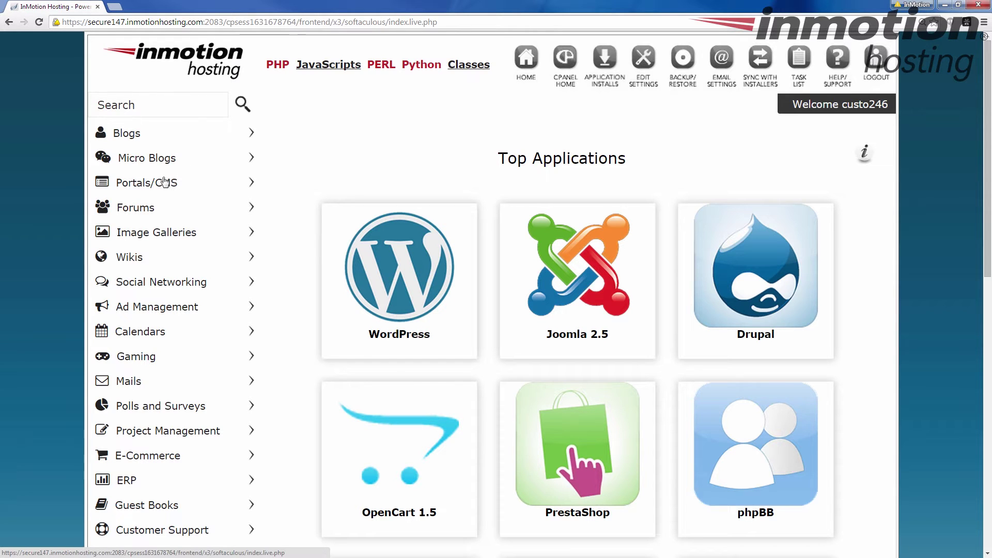
pyautogui.scroll(-6, 167, 237)
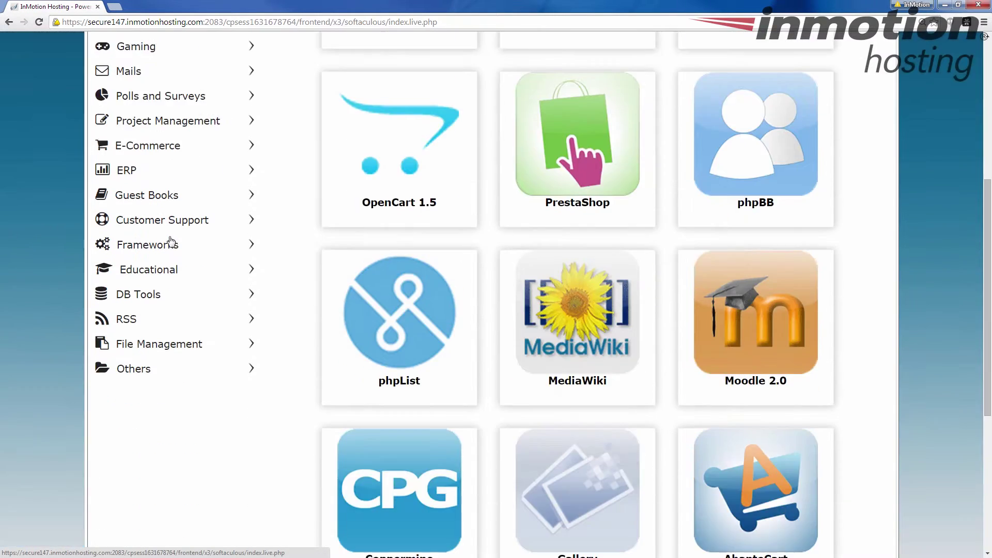
pyautogui.scroll(6, 171, 242)
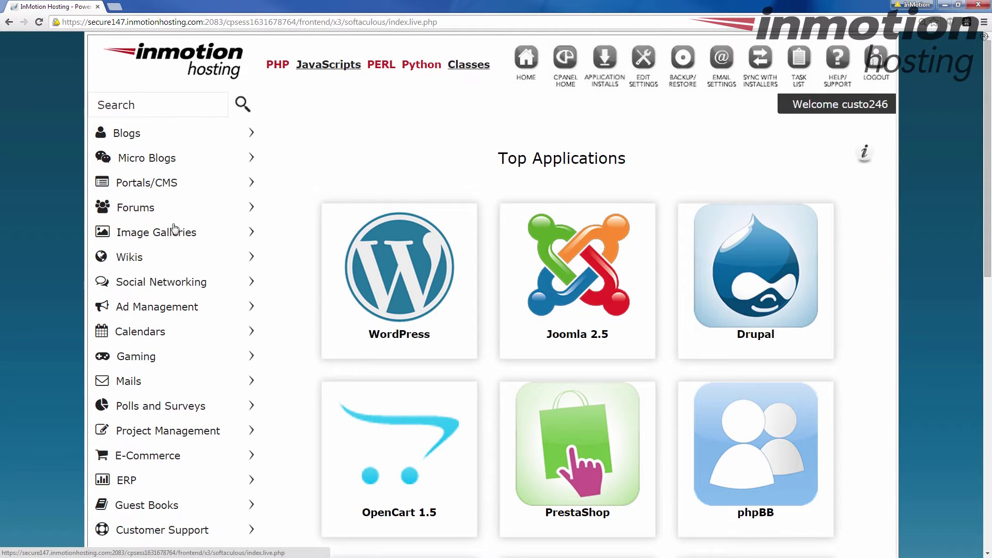
pyautogui.click(195, 108)
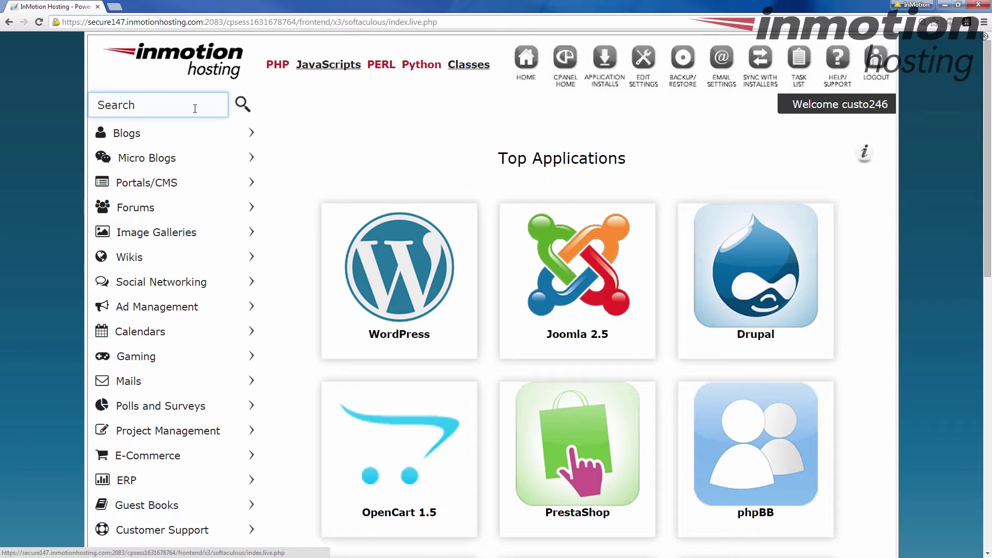
pyautogui.click(195, 108)
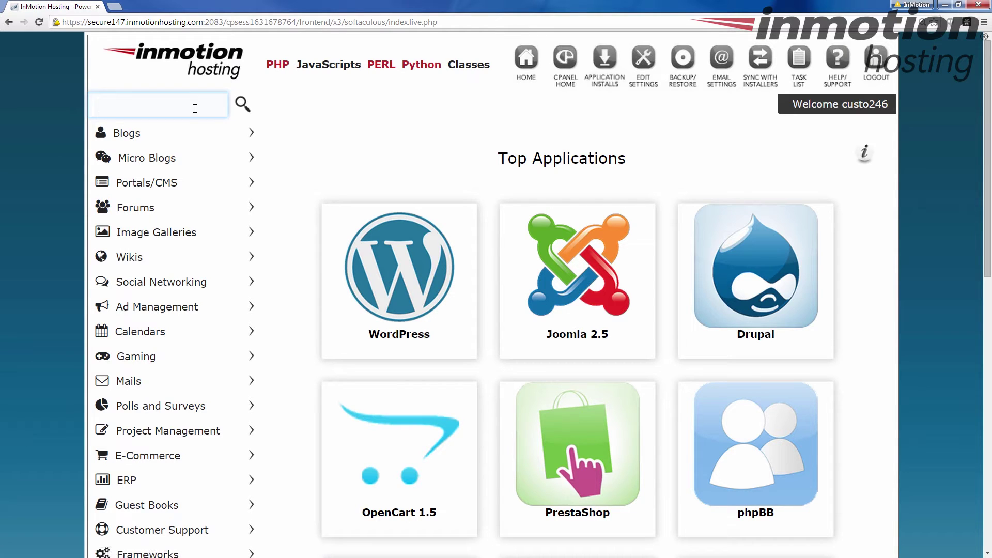
pyautogui.write('wordpres')
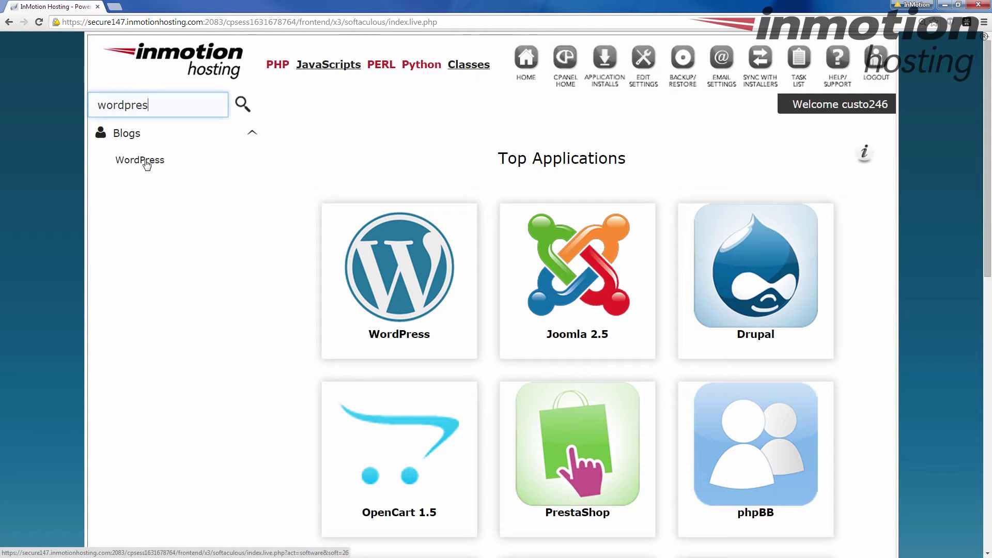
pyautogui.moveTo(149, 106); pyautogui.dragTo(105, 107)
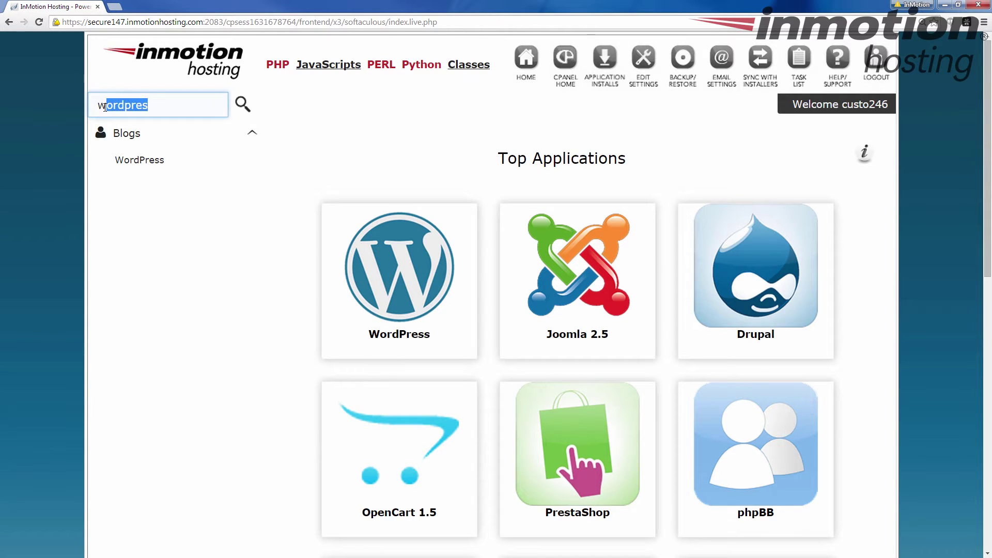
pyautogui.press('BackSpace')
pyautogui.press('BackSpace')
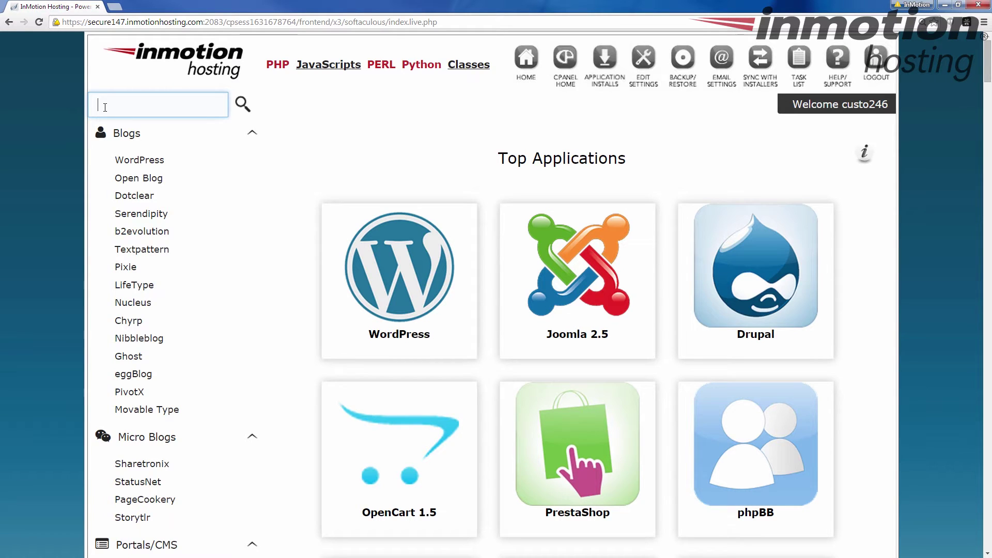
pyautogui.write('w')
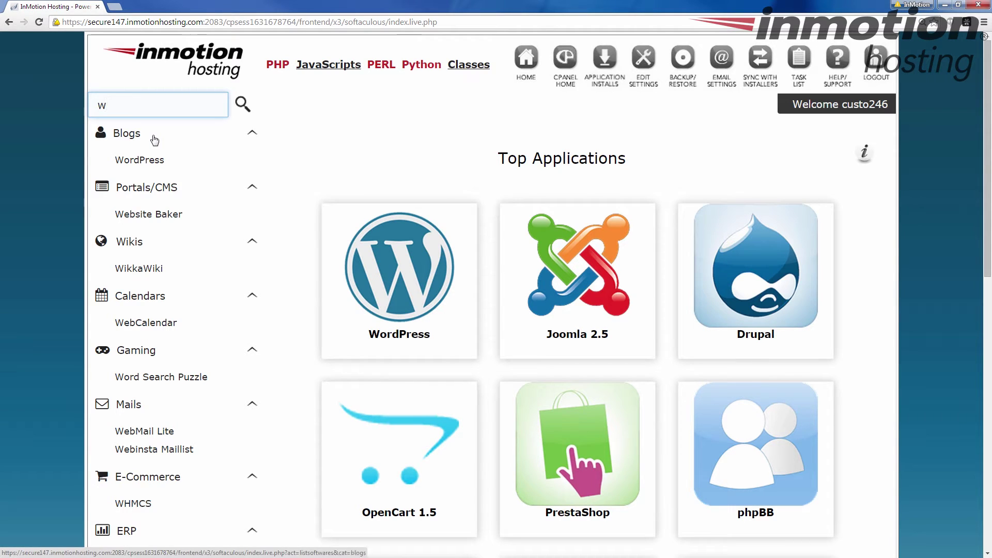
pyautogui.write('i')
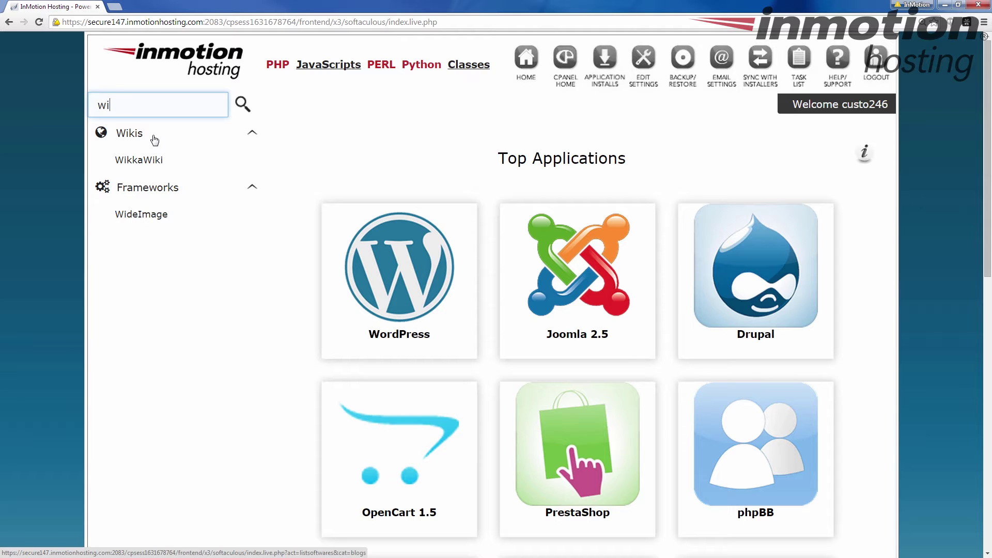
pyautogui.press('BackSpace')
pyautogui.press('BackSpace')
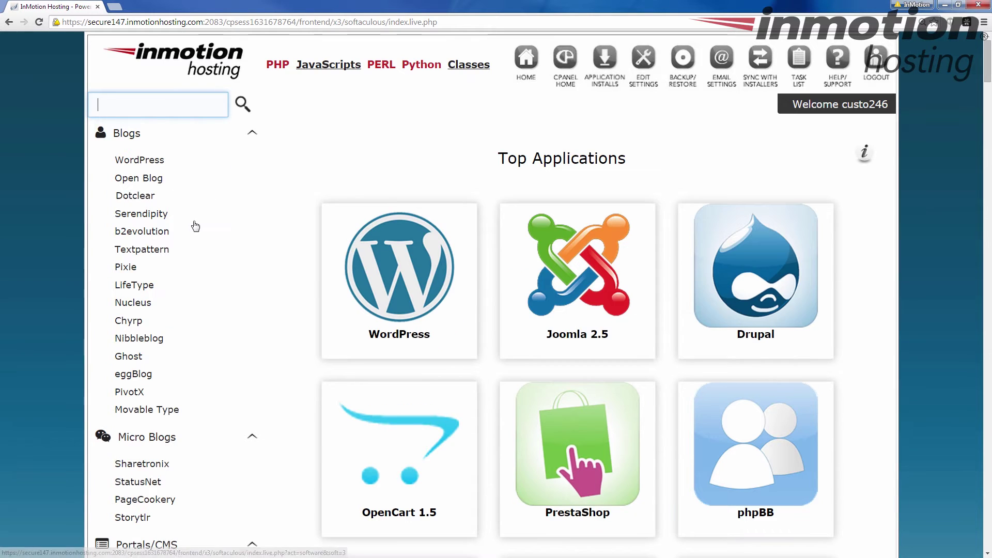
pyautogui.scroll(-6, 195, 226)
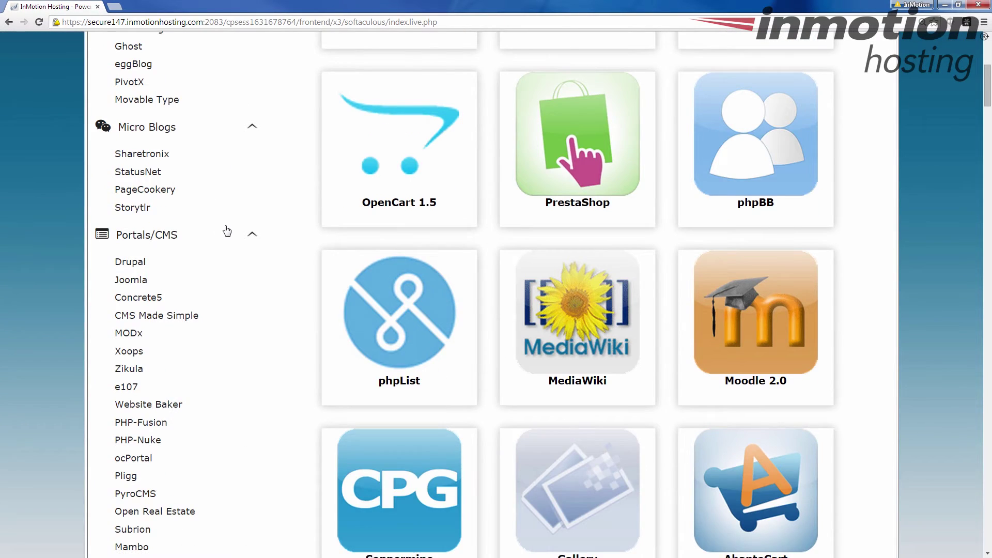
pyautogui.scroll(6, 227, 230)
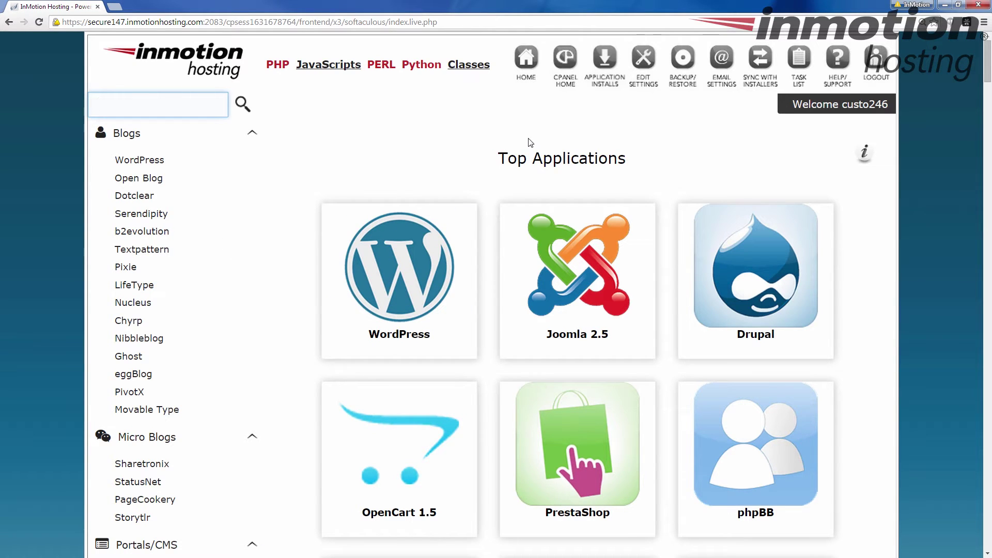
# Step: Check the Joomla 3.3.6 and Laravel 4.2.12 installs, then return to Top Applications
pyautogui.click(606, 68)
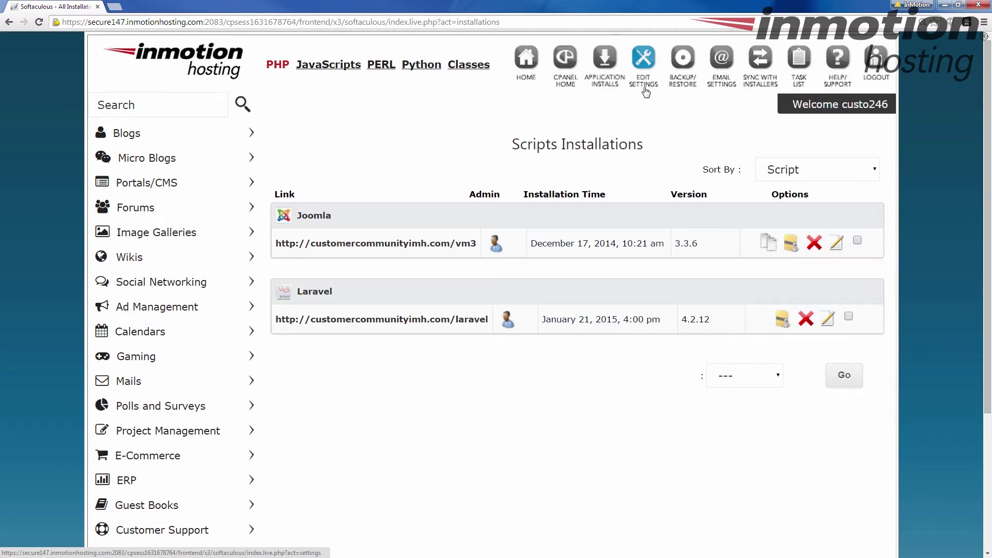
pyautogui.click(526, 68)
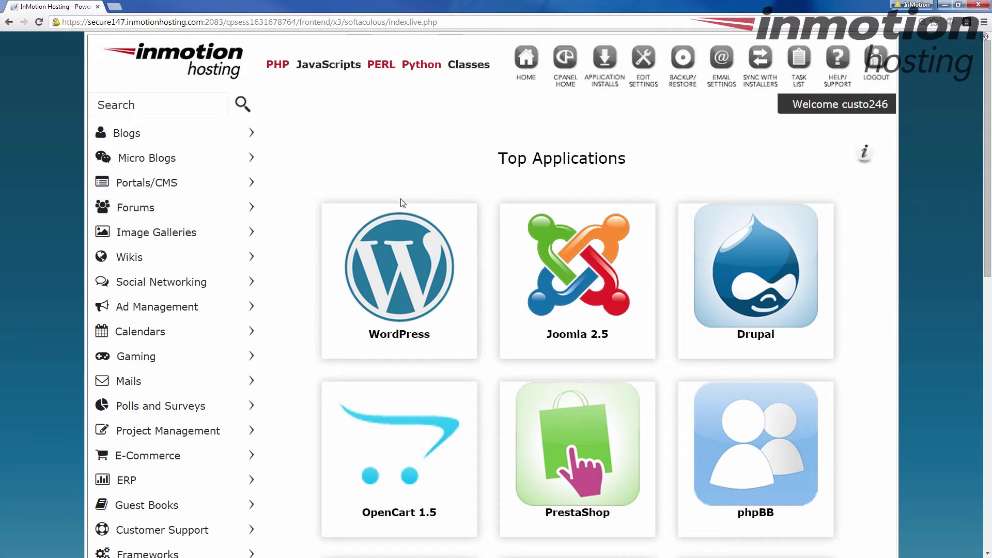
# Step: Search for 'wordpress' and open the WordPress 4.1 installer page
pyautogui.moveTo(628, 241)
pyautogui.moveTo(371, 235)
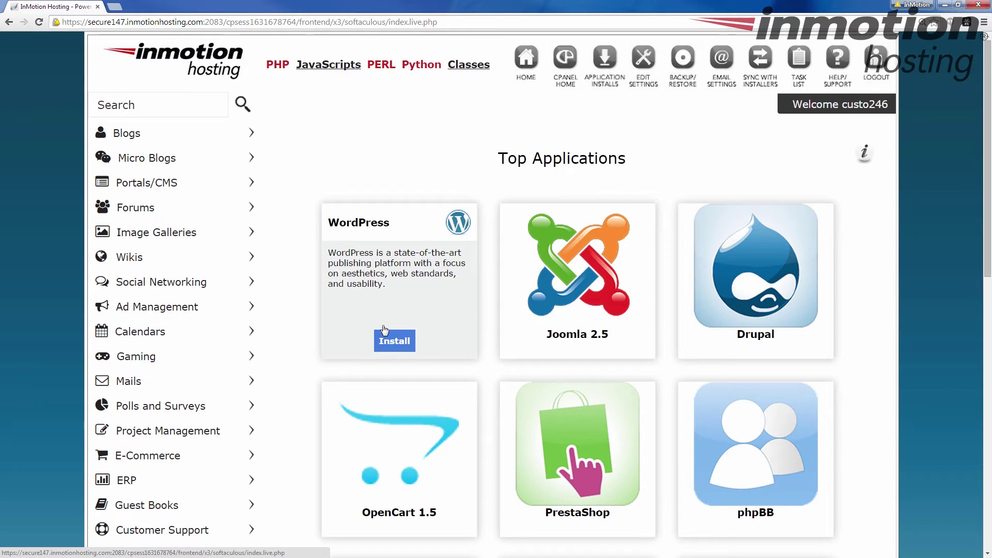
pyautogui.click(186, 110)
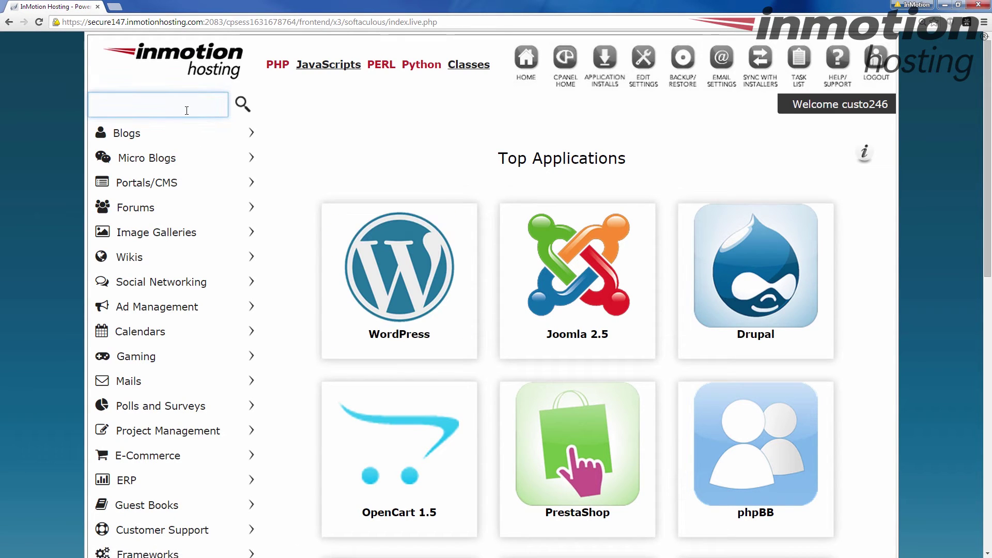
pyautogui.write('wordpre')
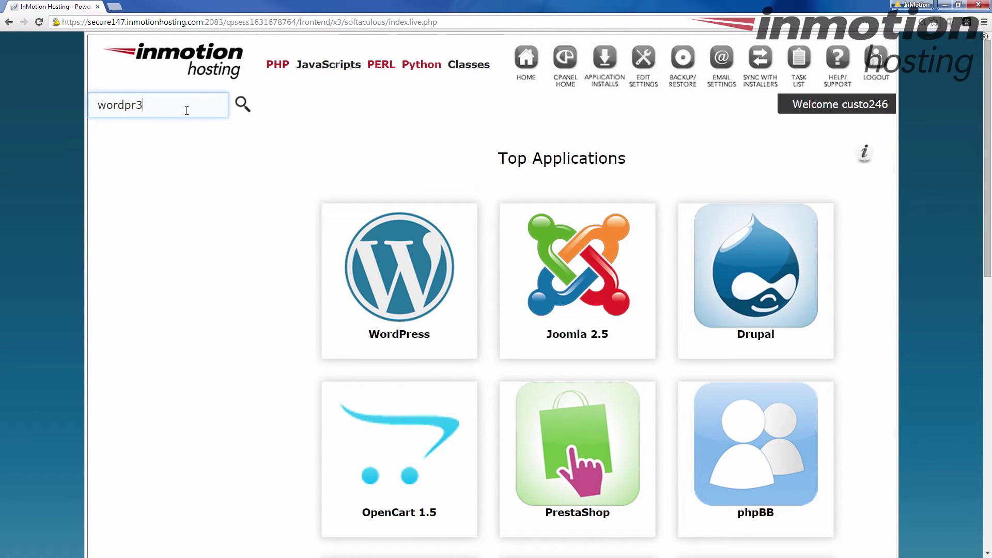
pyautogui.write('ss')
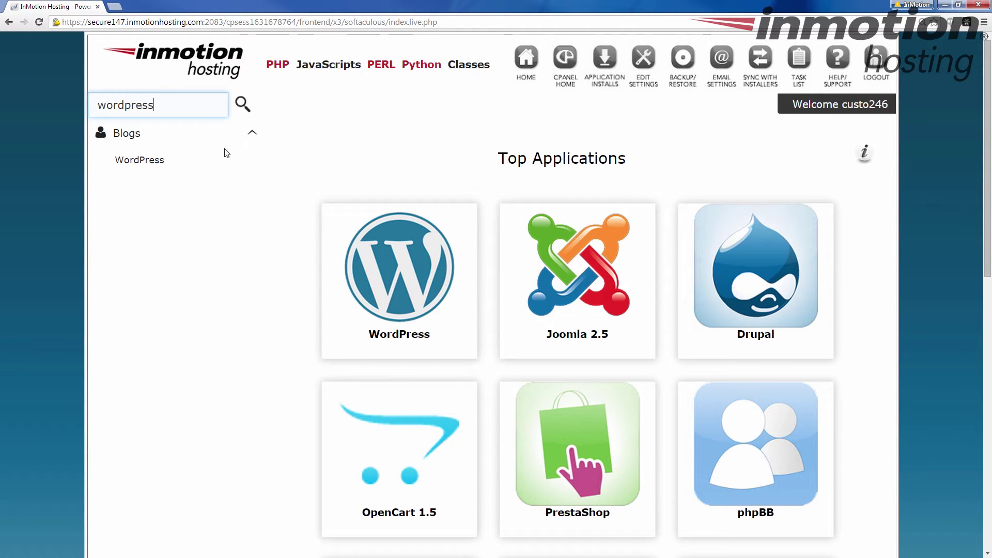
pyautogui.click(143, 161)
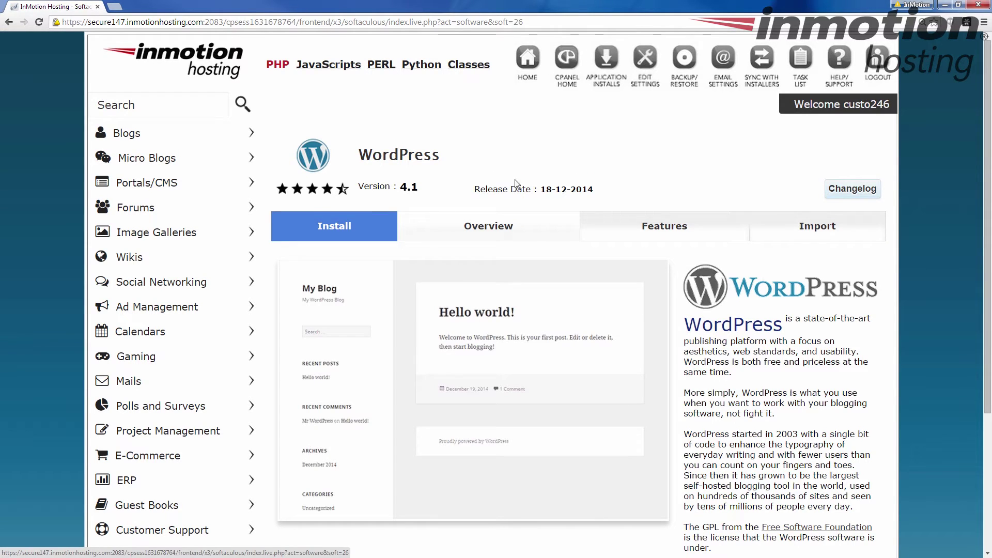
pyautogui.click(339, 227)
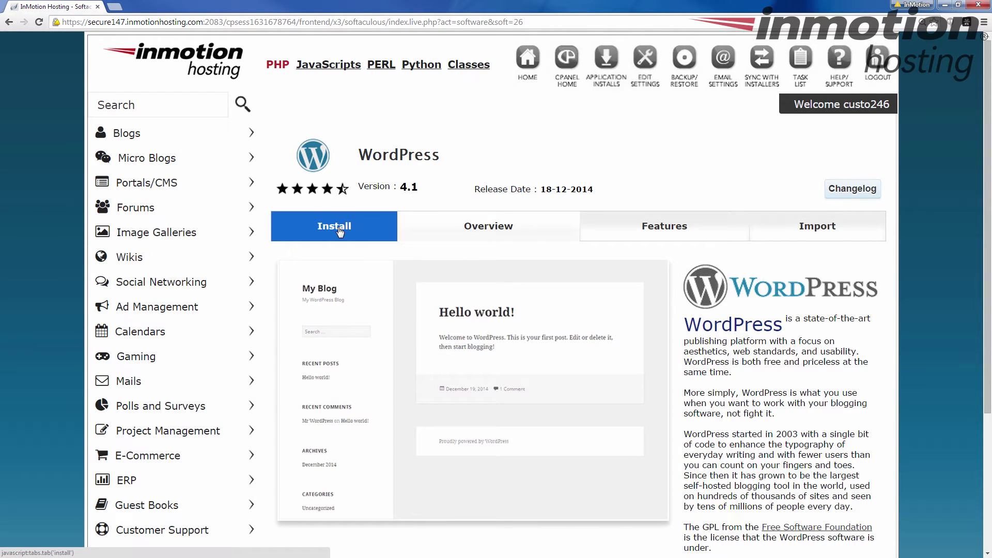
pyautogui.scroll(-2, 458, 194)
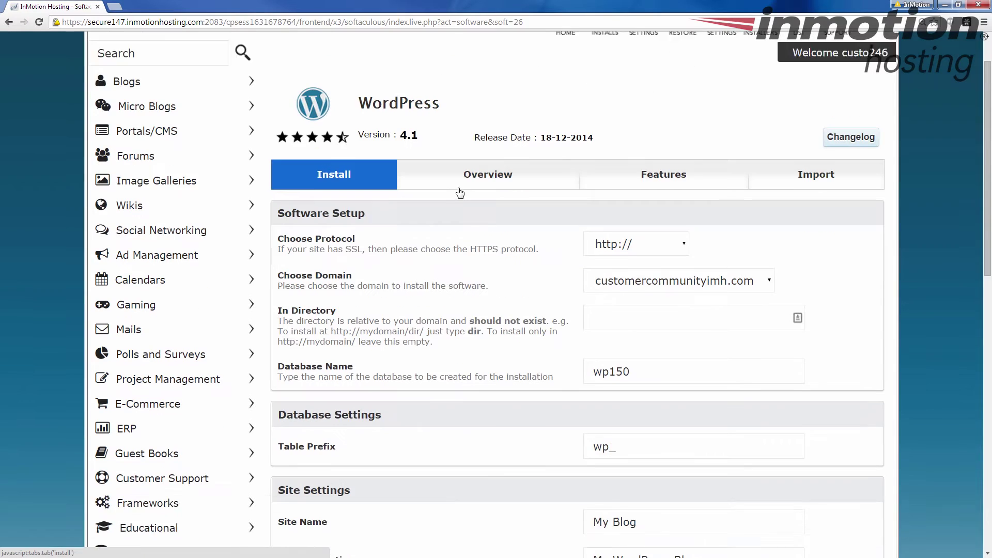
pyautogui.scroll(-1, 461, 198)
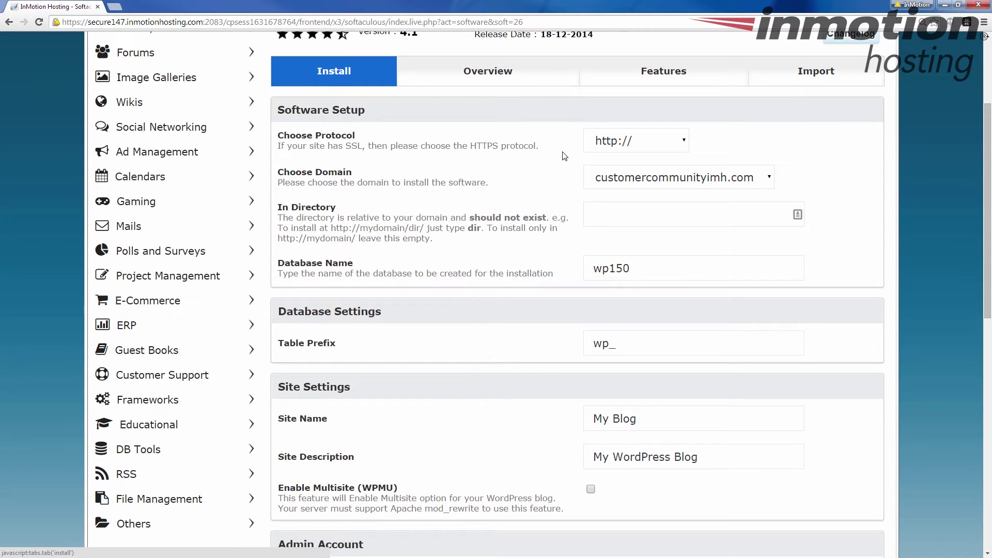
pyautogui.click(672, 148)
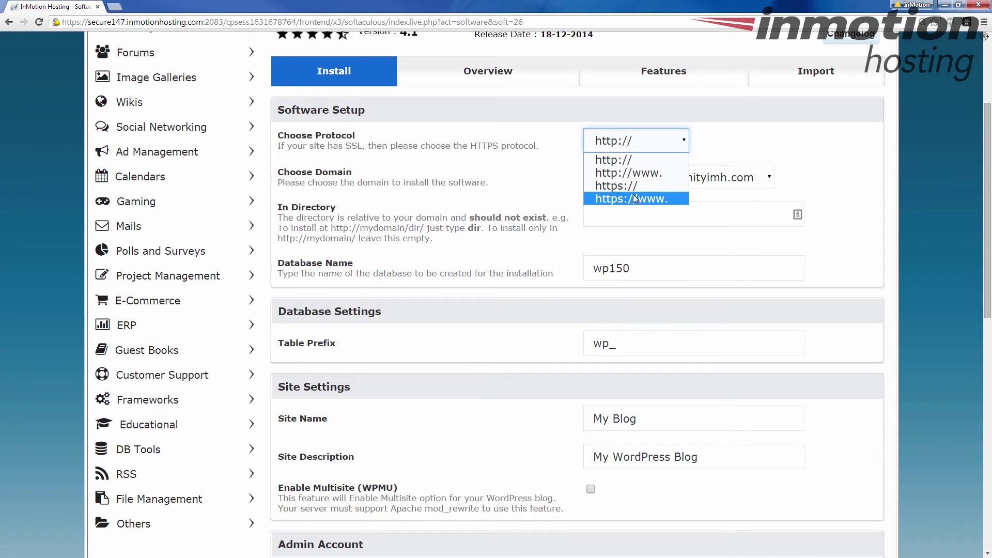
pyautogui.click(642, 161)
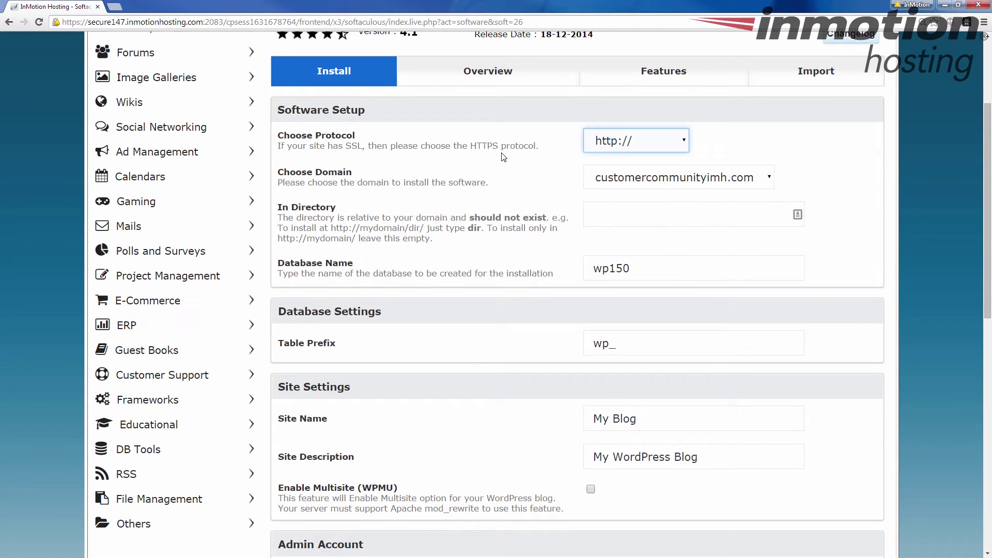
pyautogui.click(673, 141)
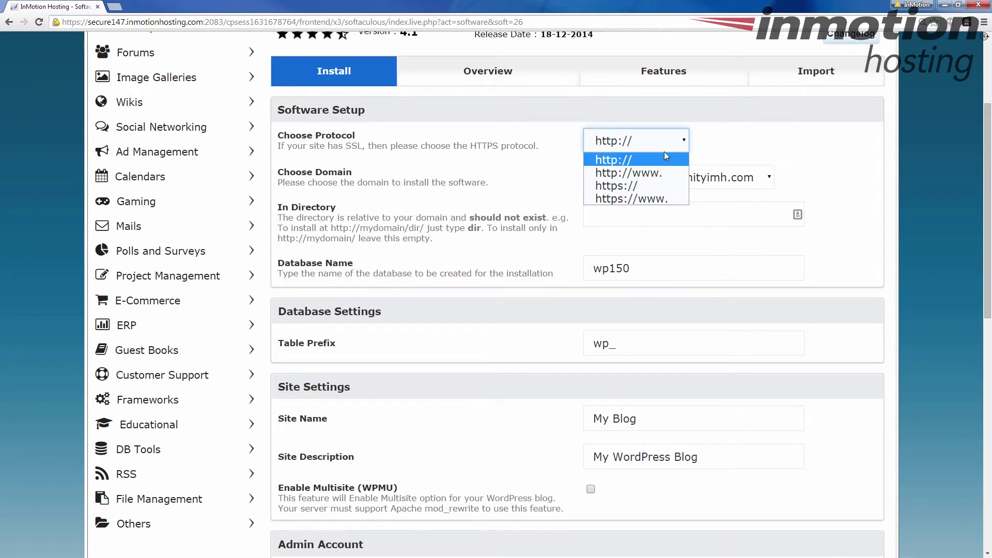
pyautogui.click(558, 150)
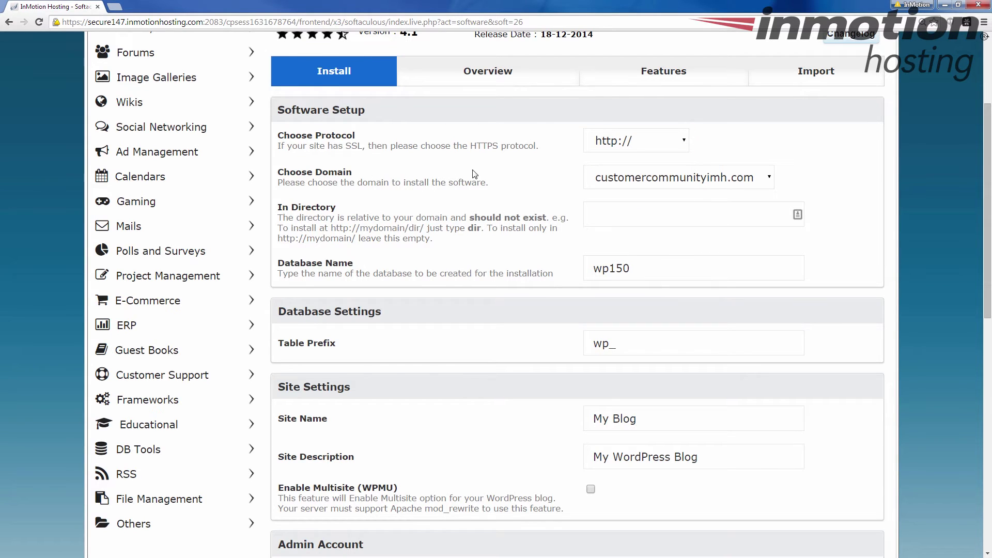
# Step: Keep customercommunityimh.com as the installation domain
pyautogui.click(773, 179)
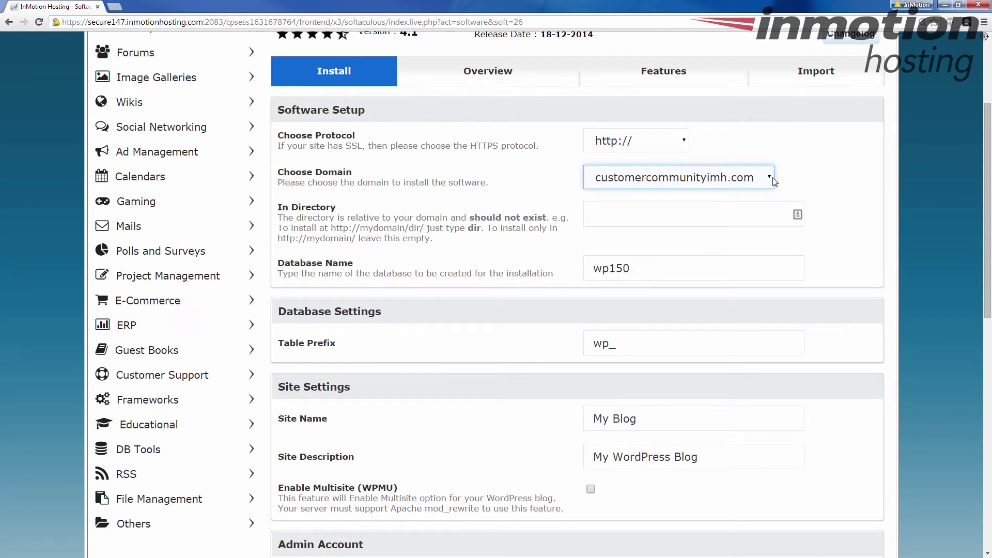
pyautogui.click(771, 180)
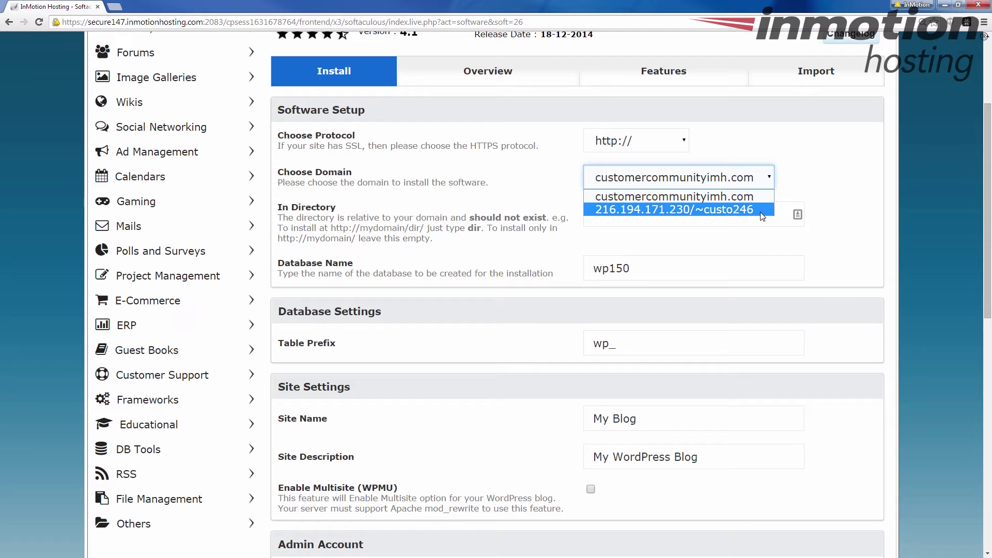
pyautogui.press('Up')
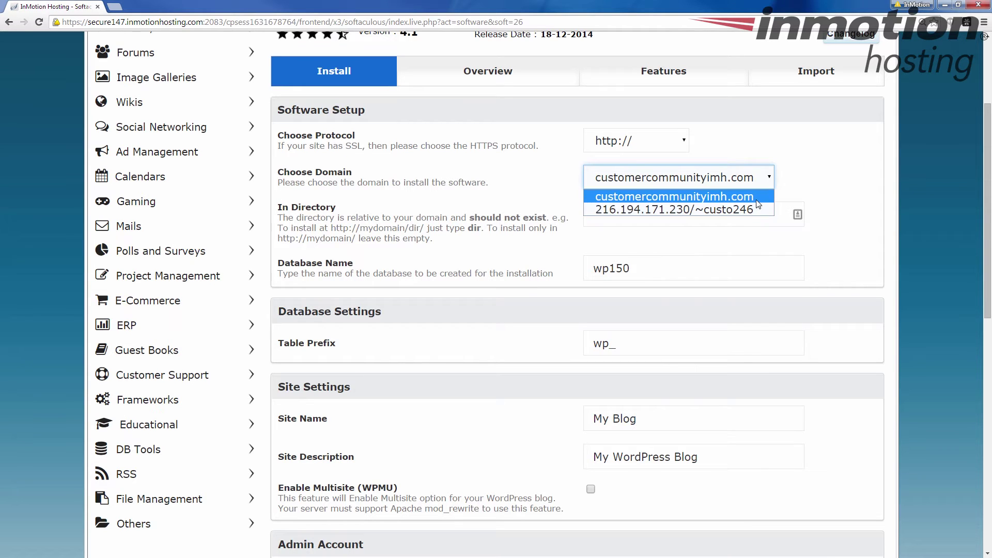
pyautogui.press('Return')
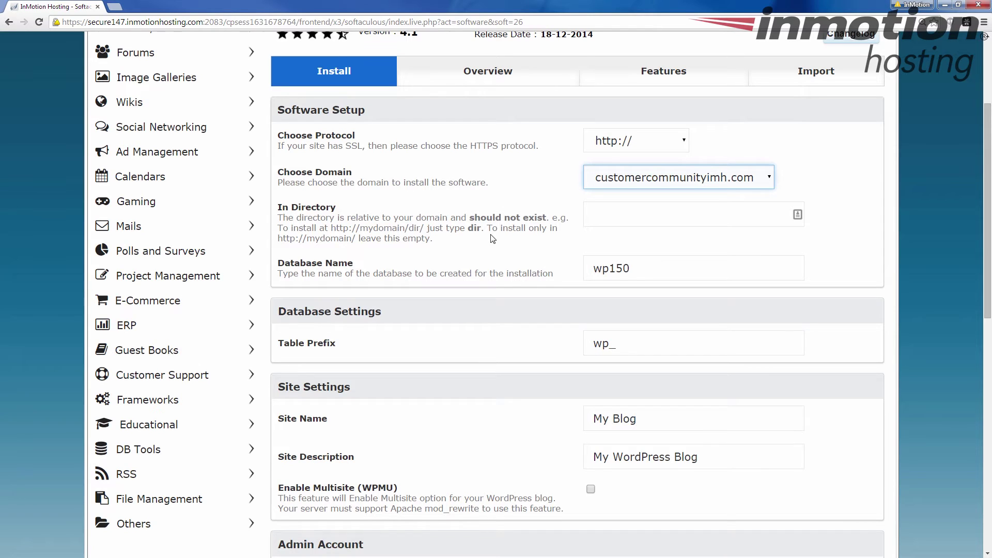
# Step: Change the In Directory field from wp to blog
pyautogui.click(610, 219)
pyautogui.click(609, 220)
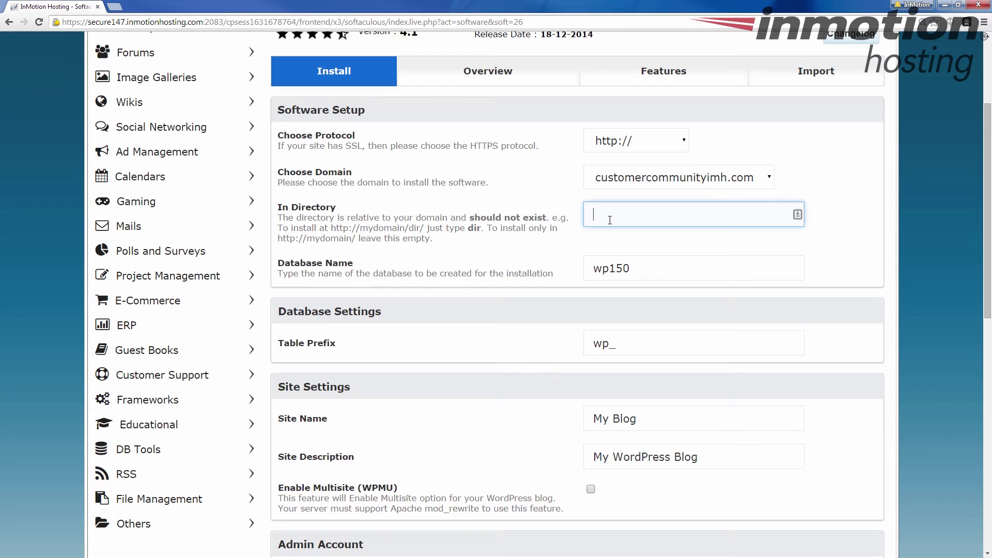
pyautogui.write('blog')
pyautogui.scroll(-1, 469, 244)
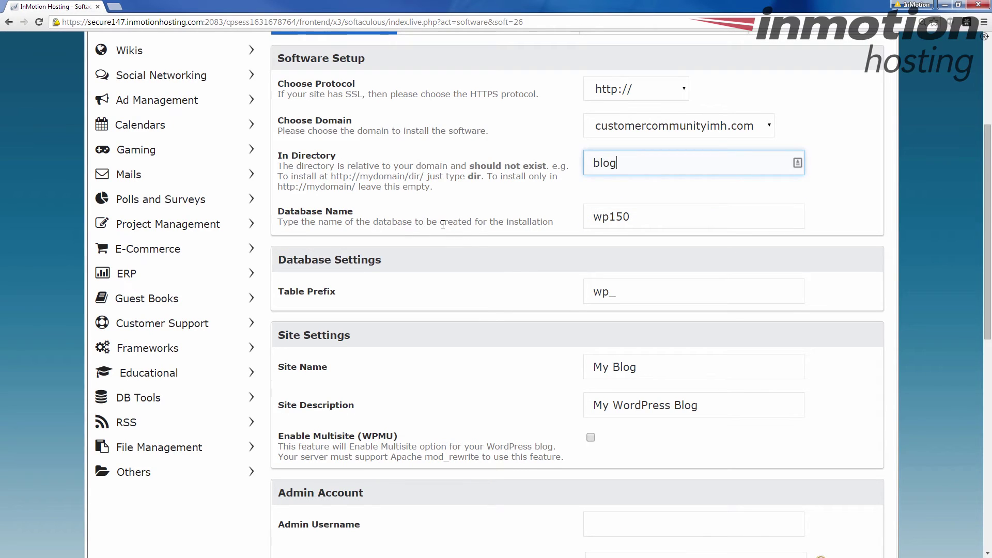
pyautogui.scroll(-2, 443, 224)
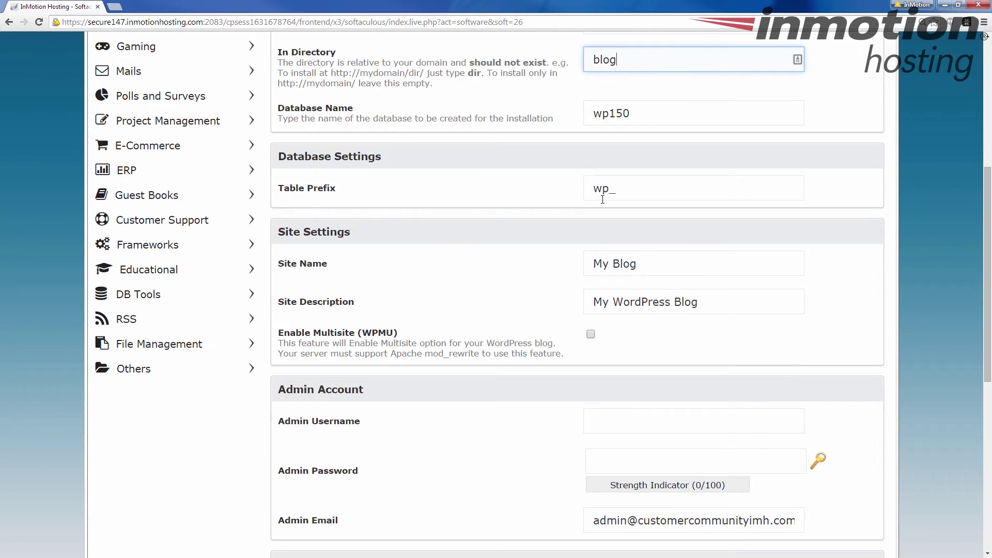
pyautogui.scroll(-1, 521, 194)
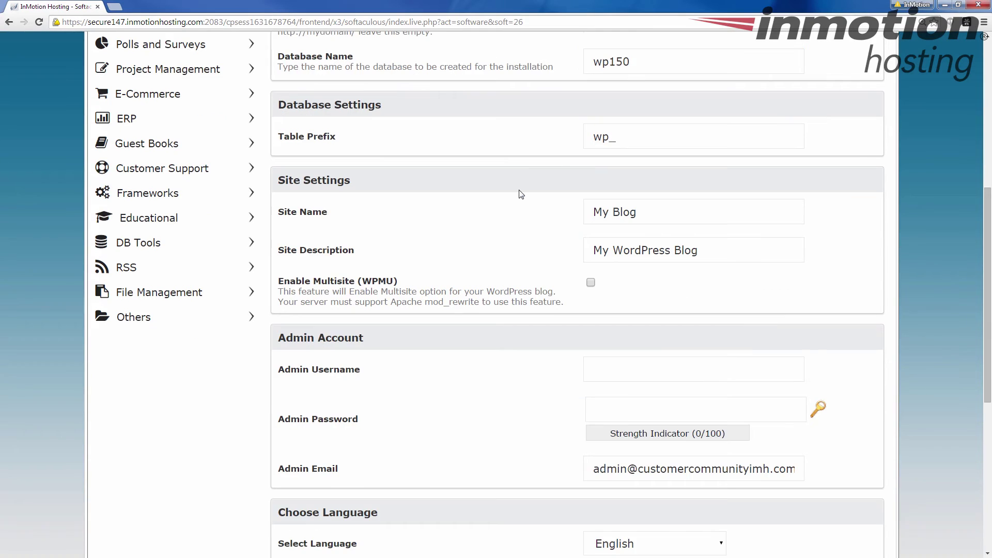
pyautogui.scroll(-1, 472, 196)
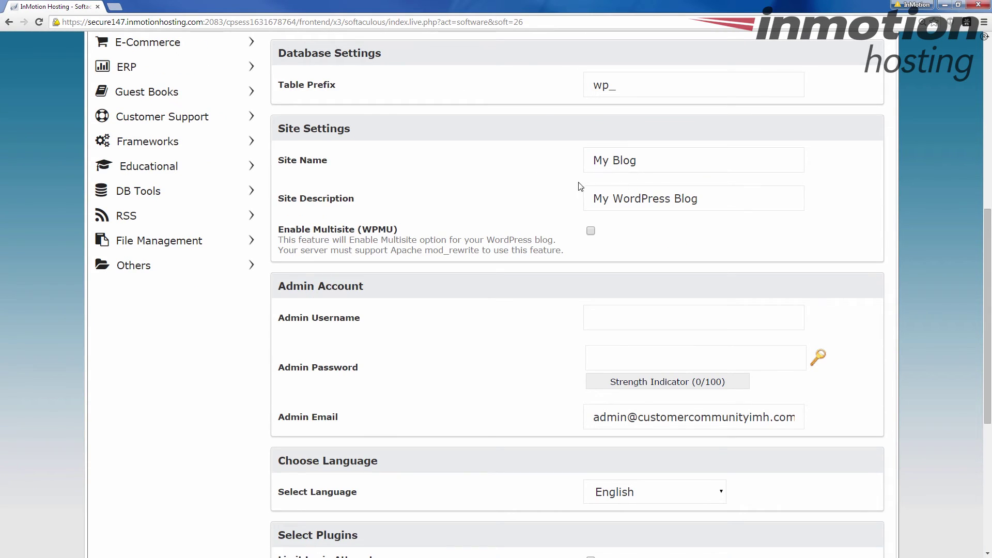
pyautogui.click(588, 199)
pyautogui.scroll(-2, 493, 203)
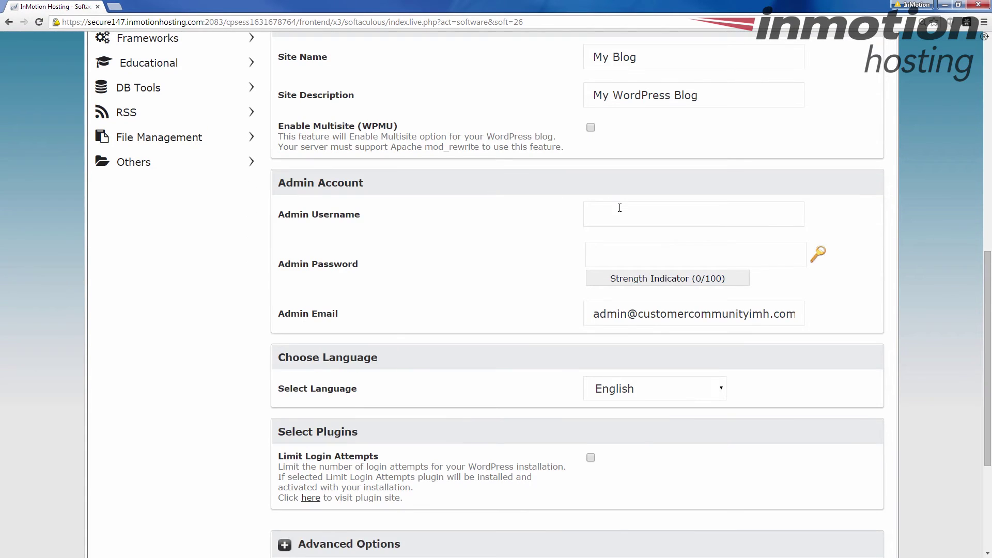
pyautogui.click(620, 210)
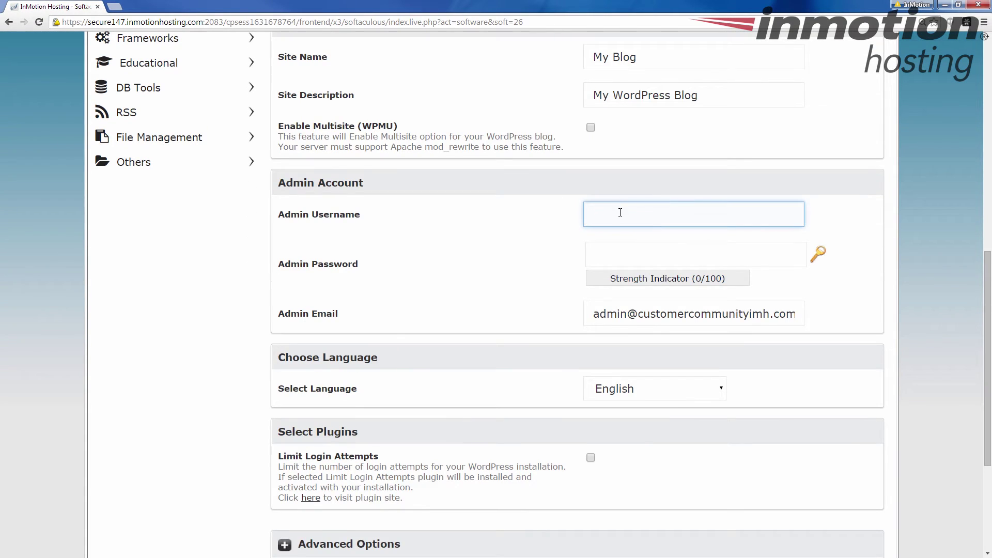
pyautogui.click(624, 245)
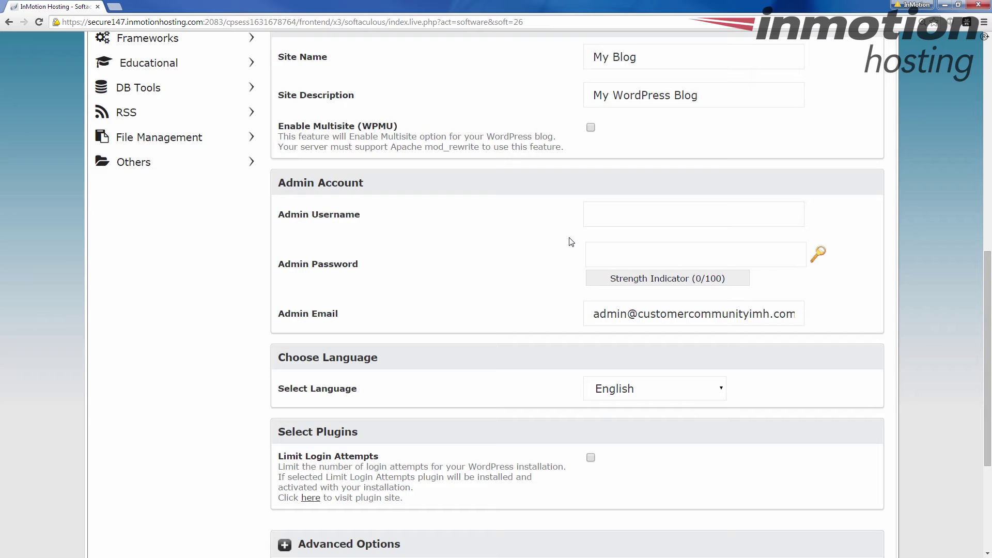
pyautogui.scroll(-1, 492, 239)
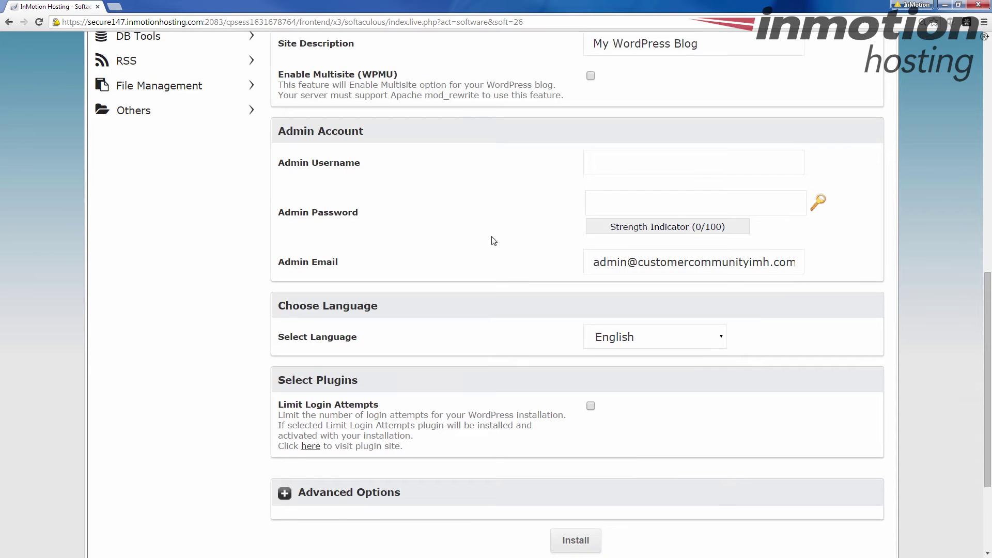
pyautogui.click(646, 266)
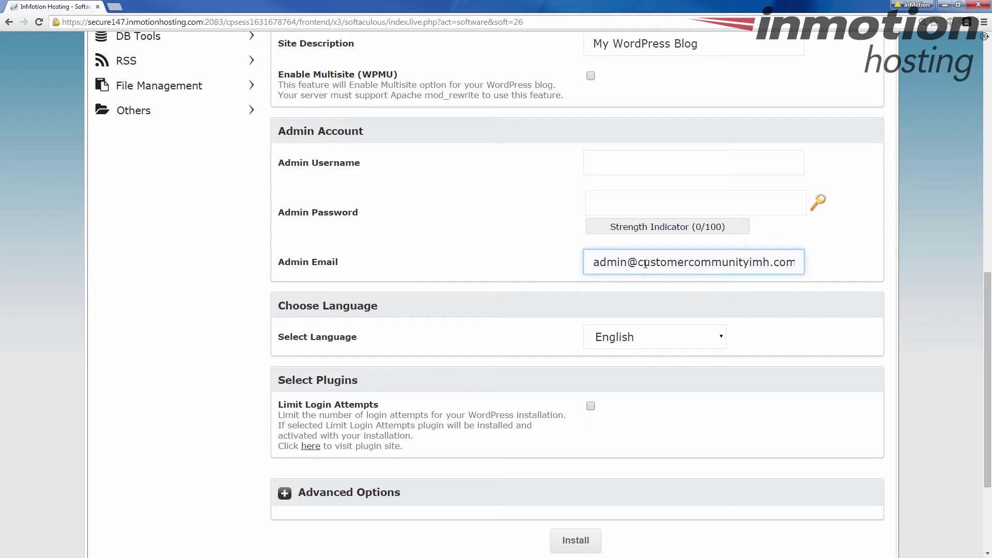
pyautogui.click(514, 249)
pyautogui.scroll(-2, 514, 249)
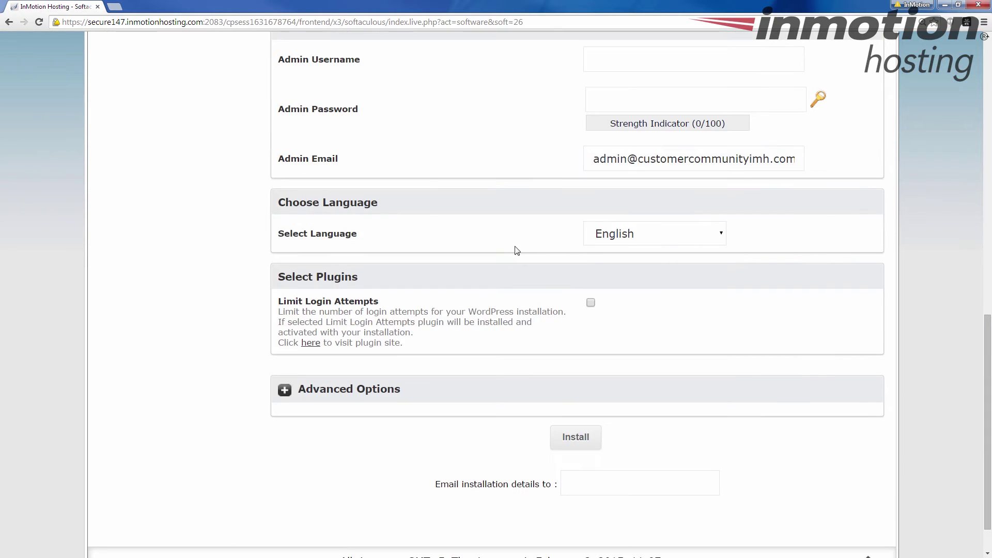
pyautogui.click(722, 234)
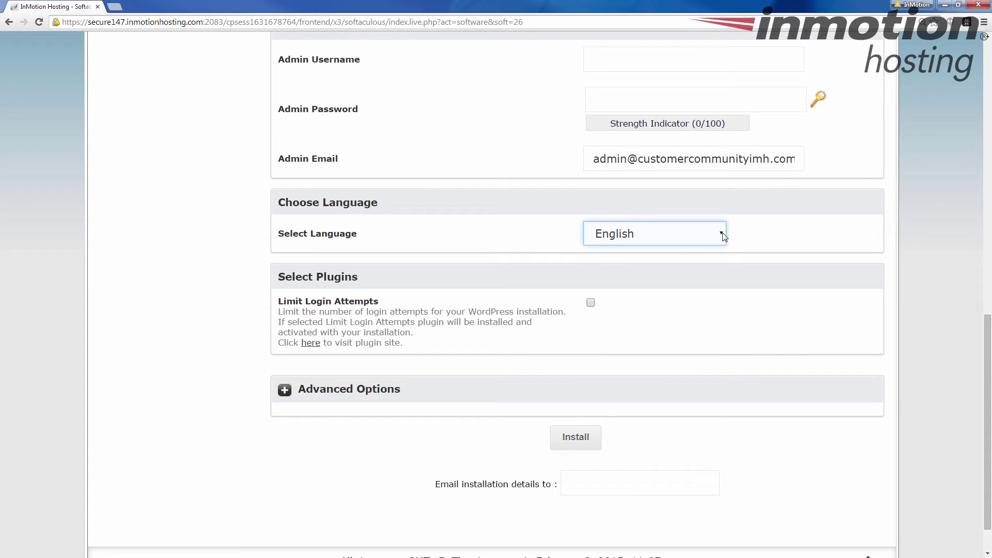
pyautogui.click(722, 235)
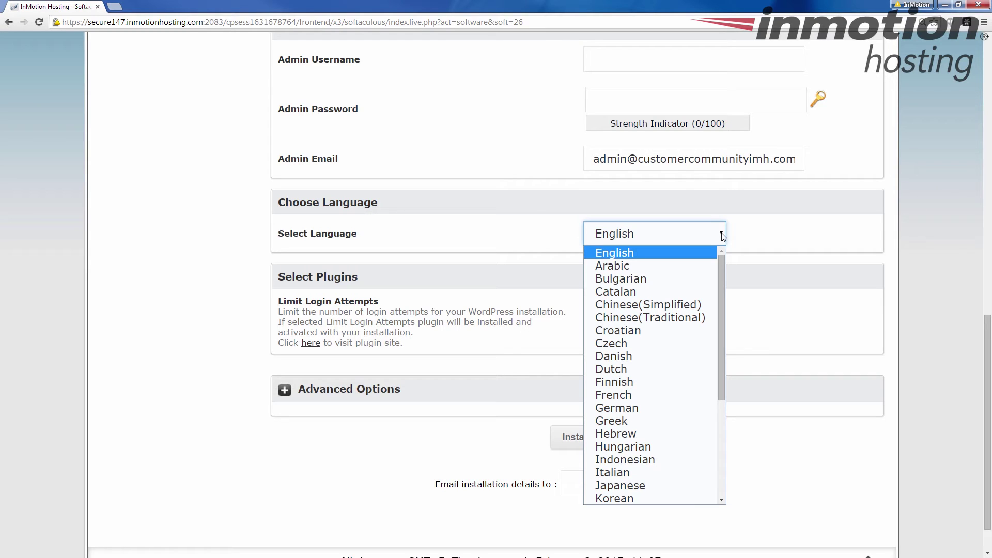
pyautogui.click(721, 235)
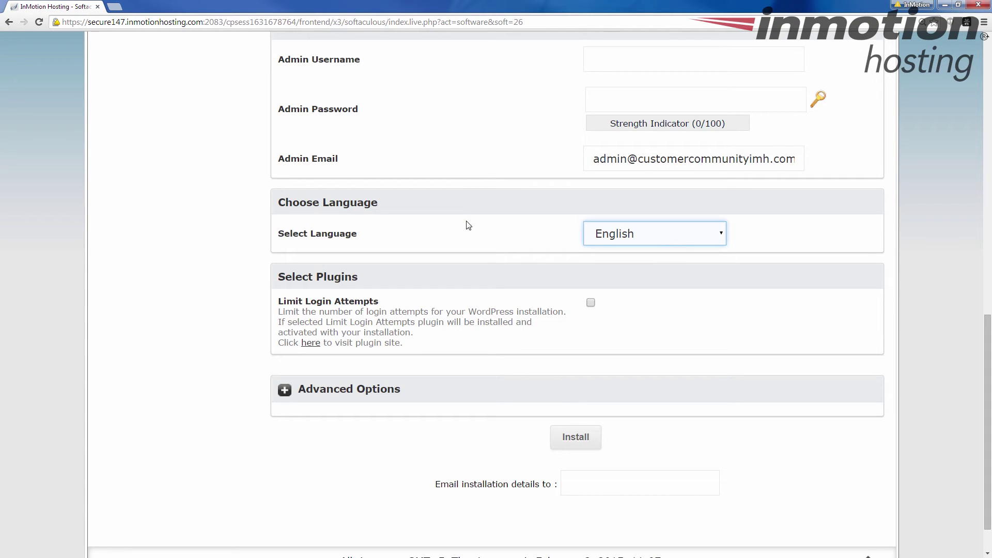
pyautogui.scroll(-2, 463, 232)
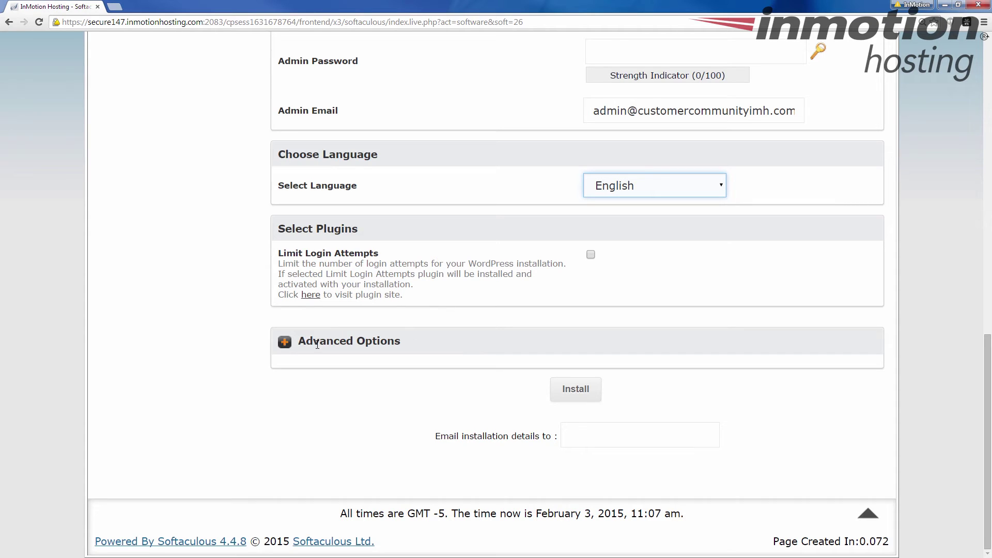
# Step: Review and collapse Advanced Options, then focus the installation-details email field
pyautogui.click(288, 345)
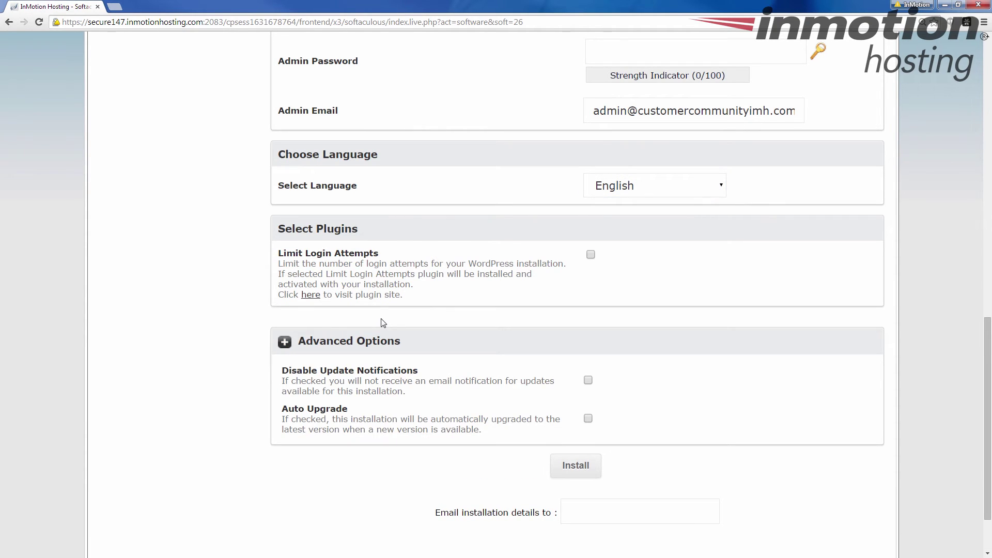
pyautogui.scroll(-2, 383, 323)
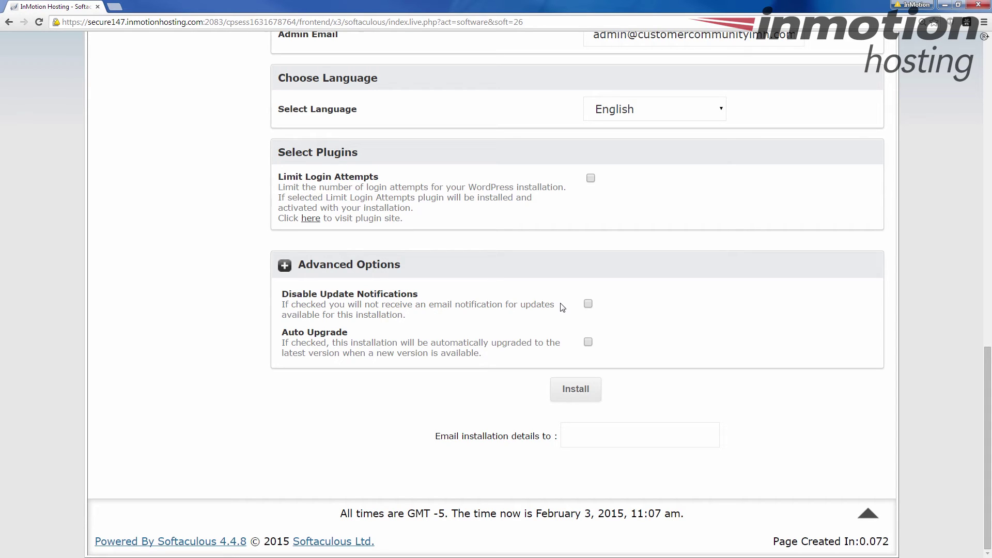
pyautogui.click(290, 269)
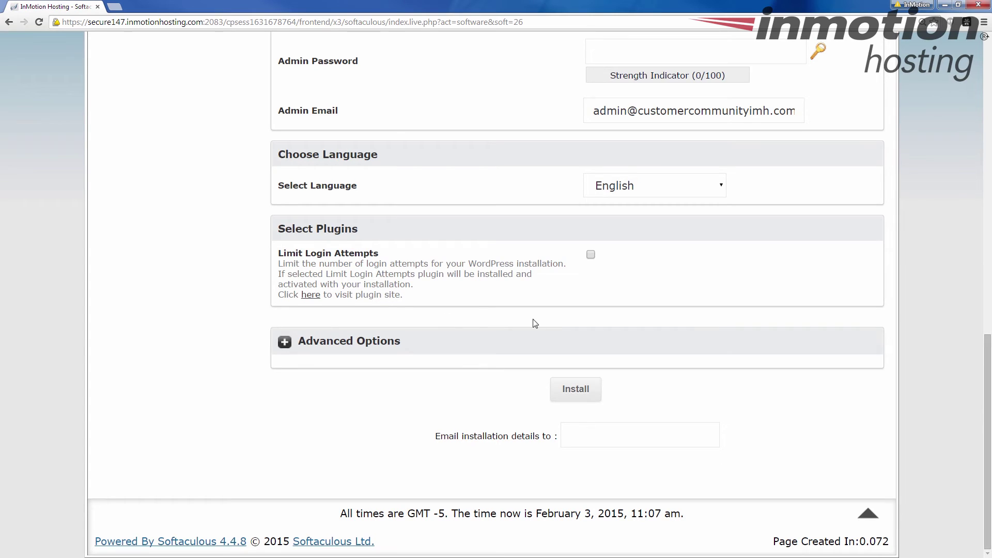
pyautogui.click(576, 436)
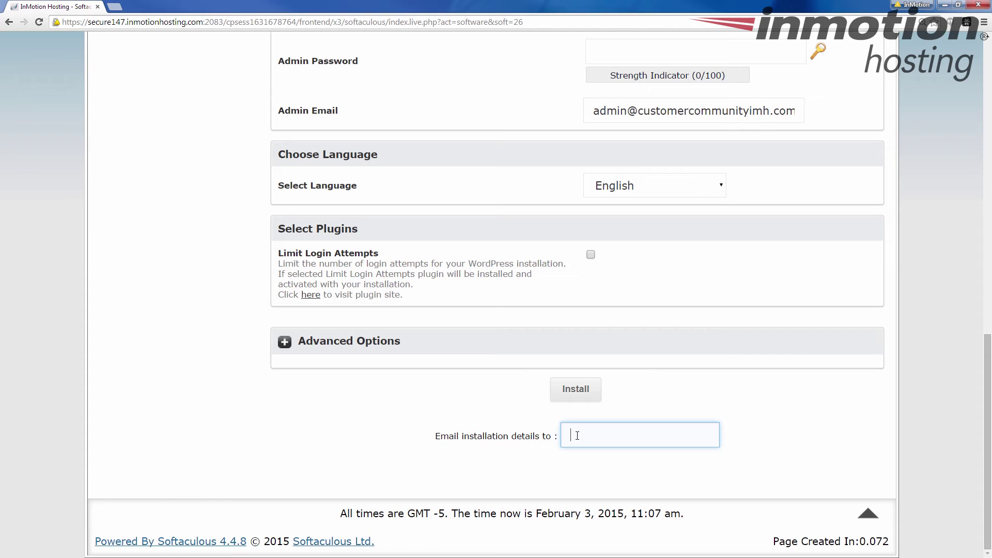
# Step: Dismiss the password-strength warning and enter admin username 'admin' with a strong password
pyautogui.click(574, 387)
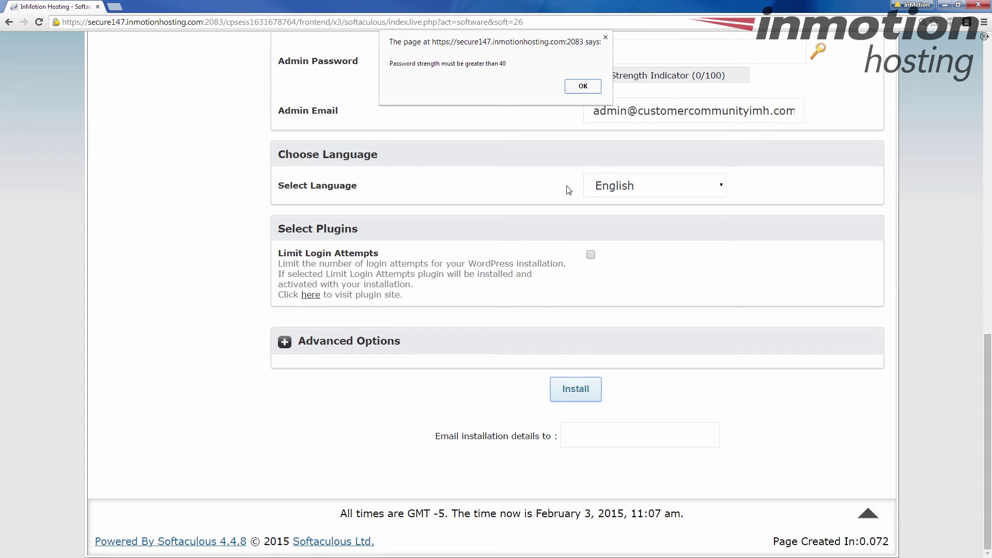
pyautogui.click(582, 86)
pyautogui.scroll(5, 568, 217)
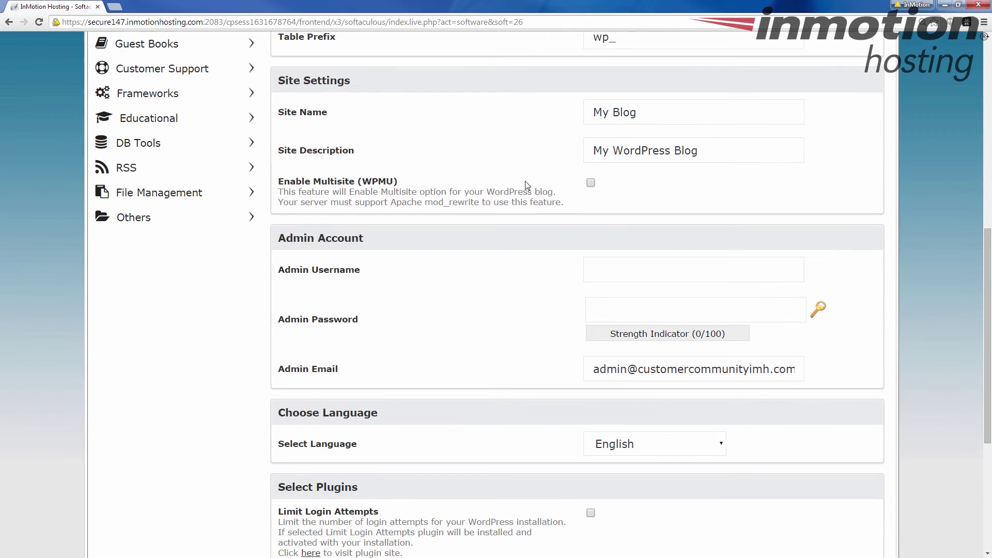
pyautogui.click(610, 266)
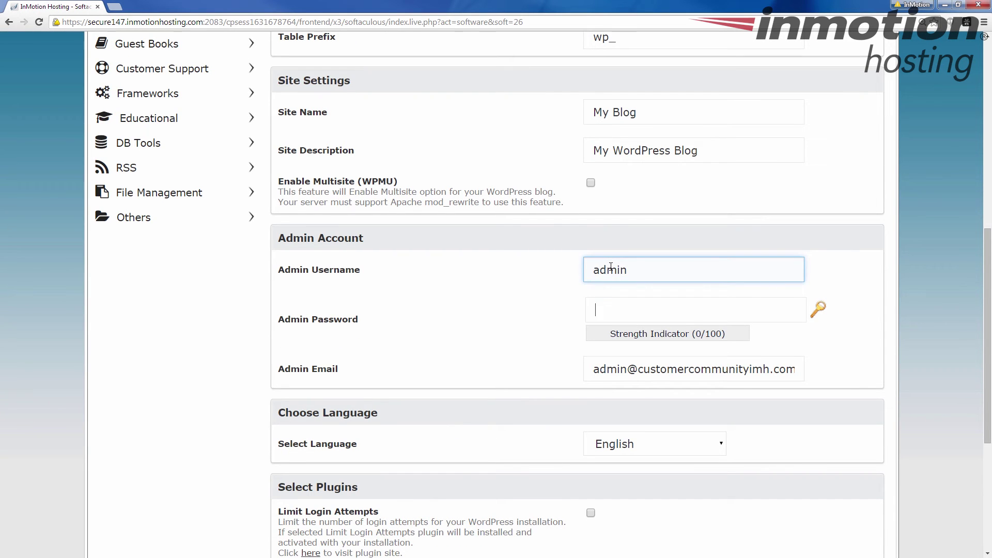
pyautogui.press('Tab')
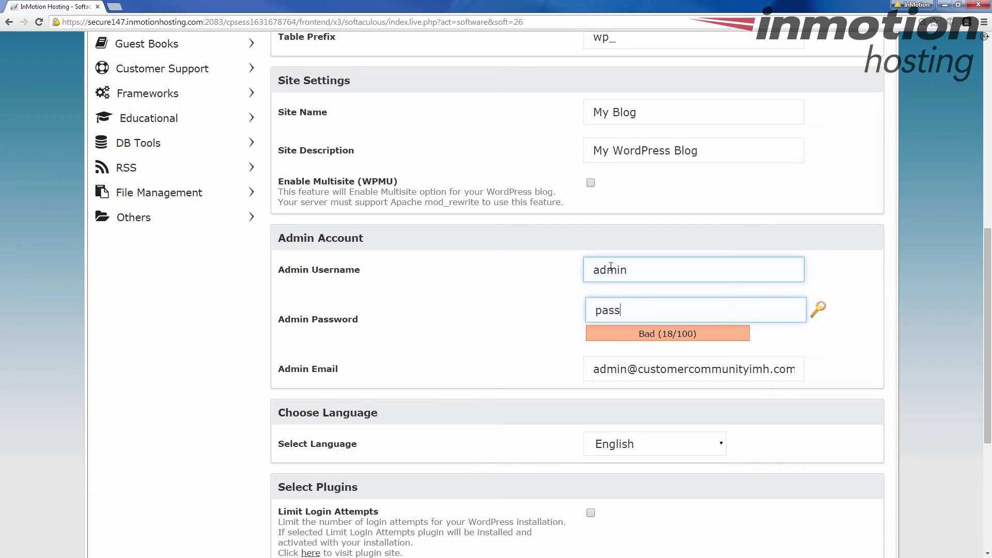
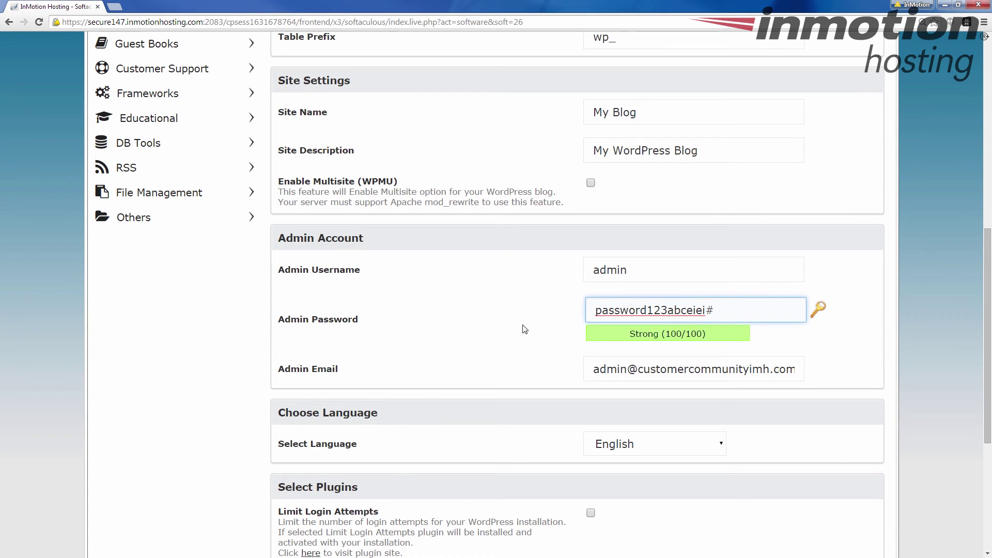
pyautogui.scroll(-5, 520, 323)
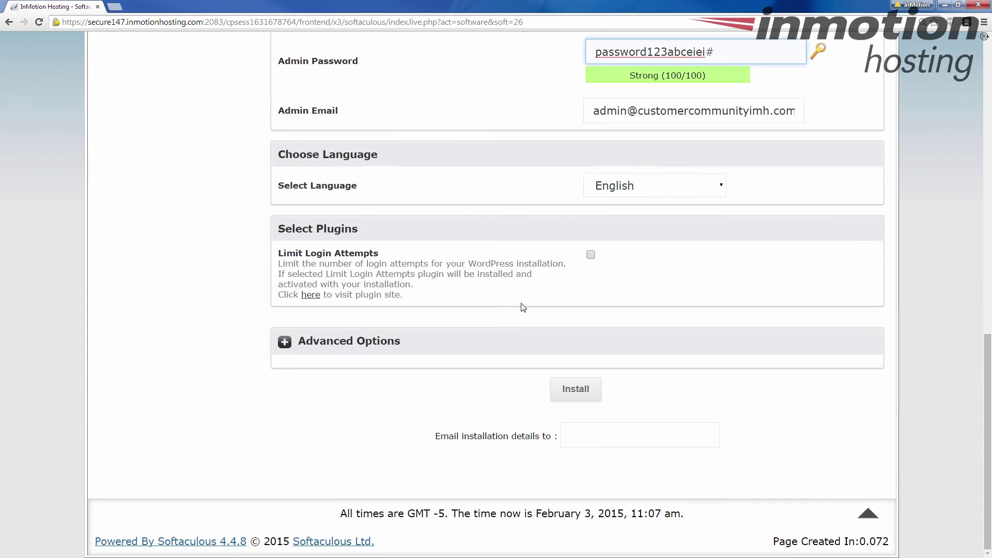
# Step: Submit the install, putting WordPress at customercommunityimh.com/blog with its wp-admin URL
pyautogui.click(580, 433)
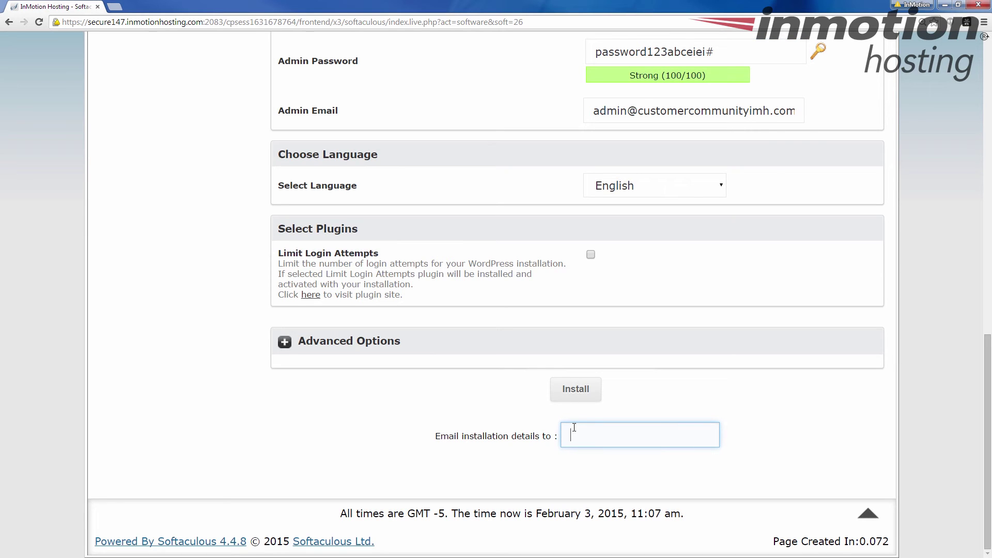
pyautogui.click(583, 396)
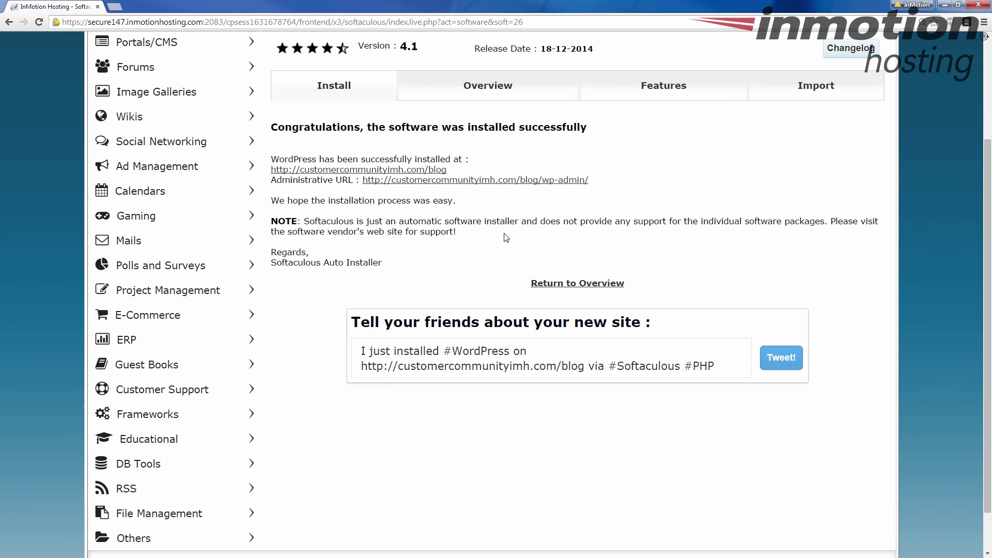
# Step: Scroll up from the success message and open the Application Installs list
pyautogui.scroll(3, 418, 230)
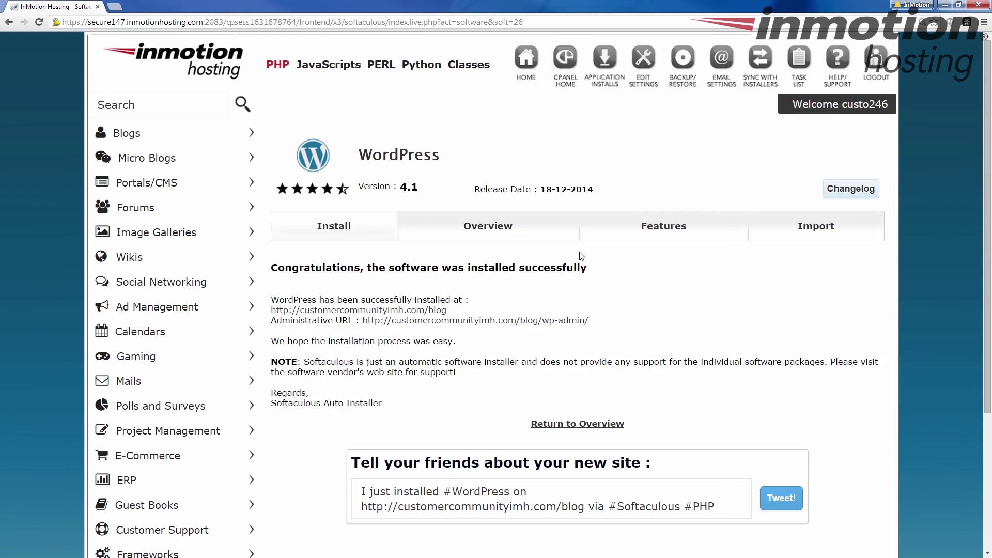
pyautogui.click(607, 64)
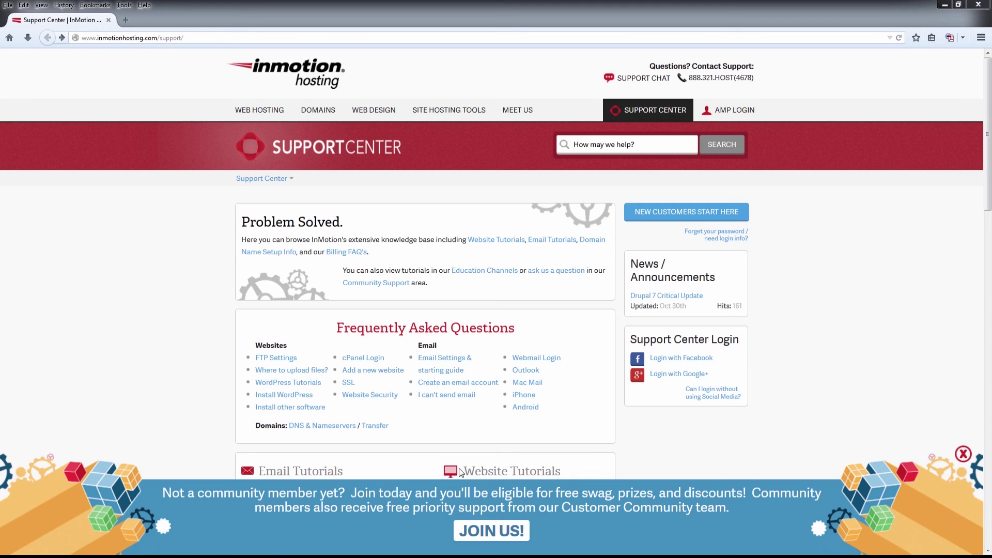
# Step: Open the community sign-up page from the Support Center
pyautogui.click(473, 536)
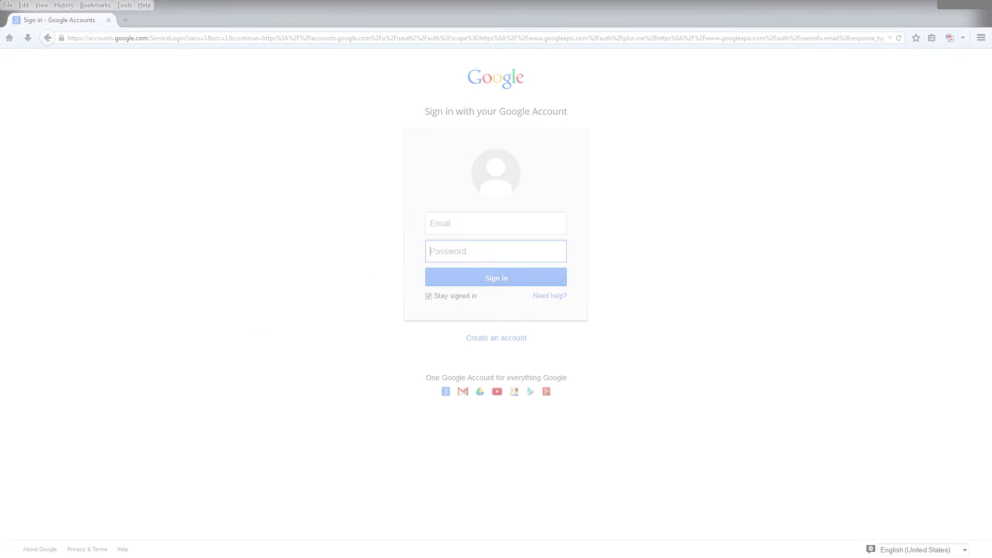